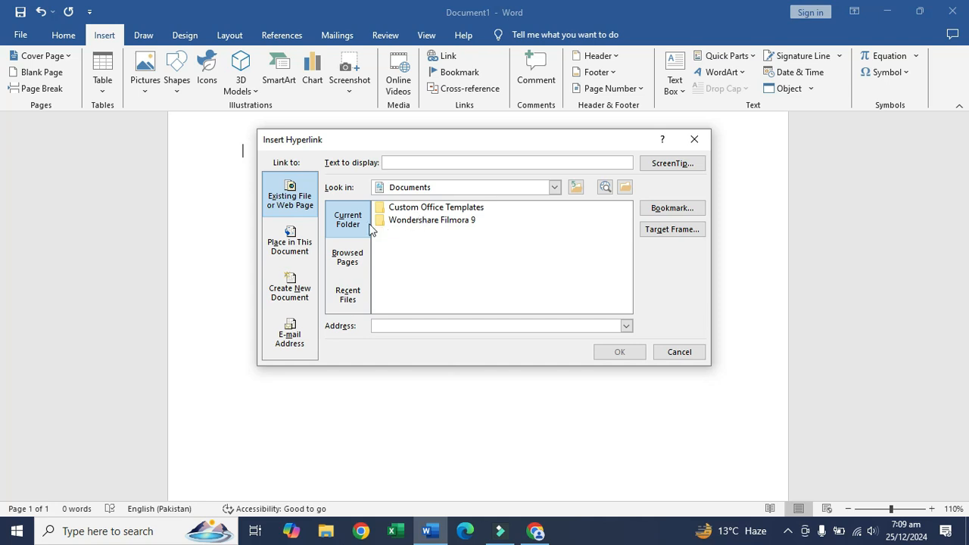
- Review the browsed pages and recent files as link targets, trying the recent pixabay apple and images.inc.com getty image addresses
{"action": "left_click", "coordinate": [356, 260]}
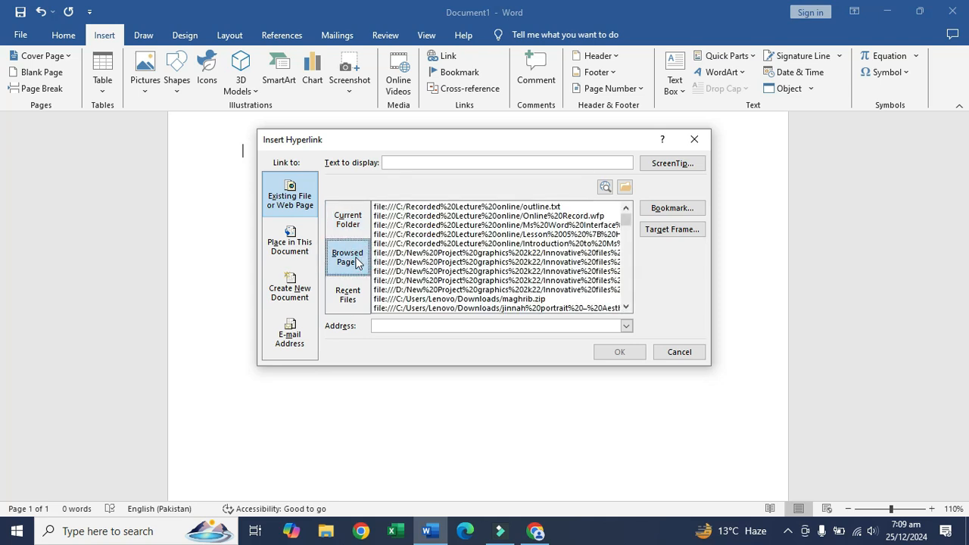
{"action": "left_click", "coordinate": [352, 294]}
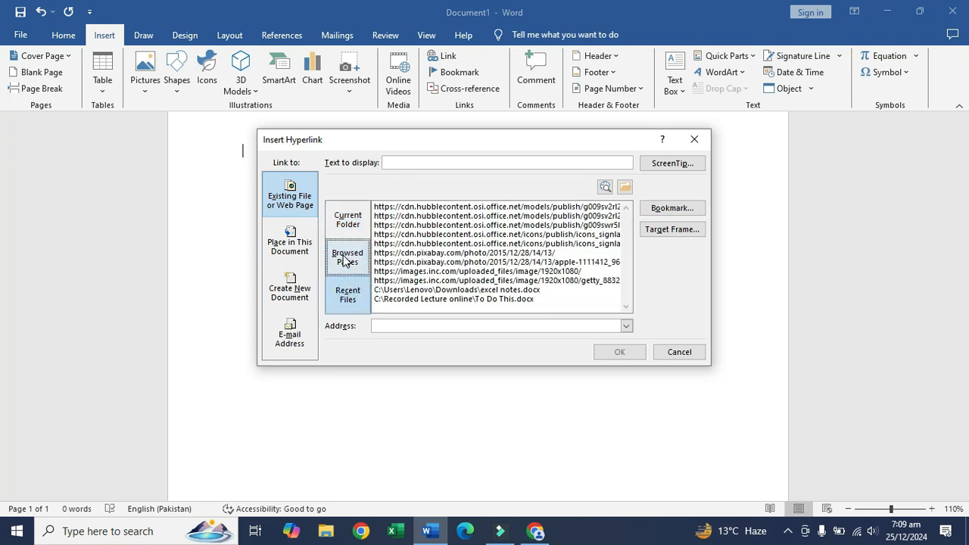
{"action": "left_click", "coordinate": [418, 264]}
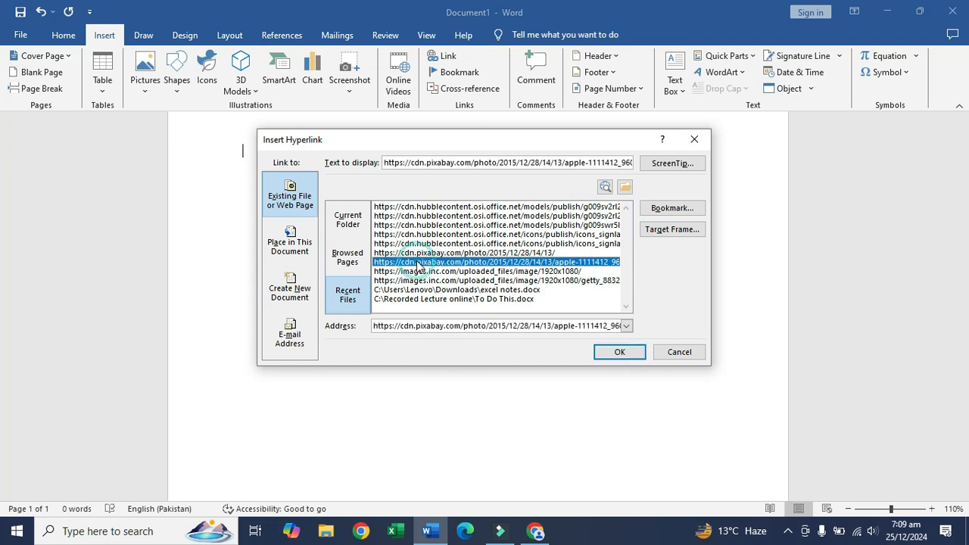
{"action": "left_click", "coordinate": [401, 281]}
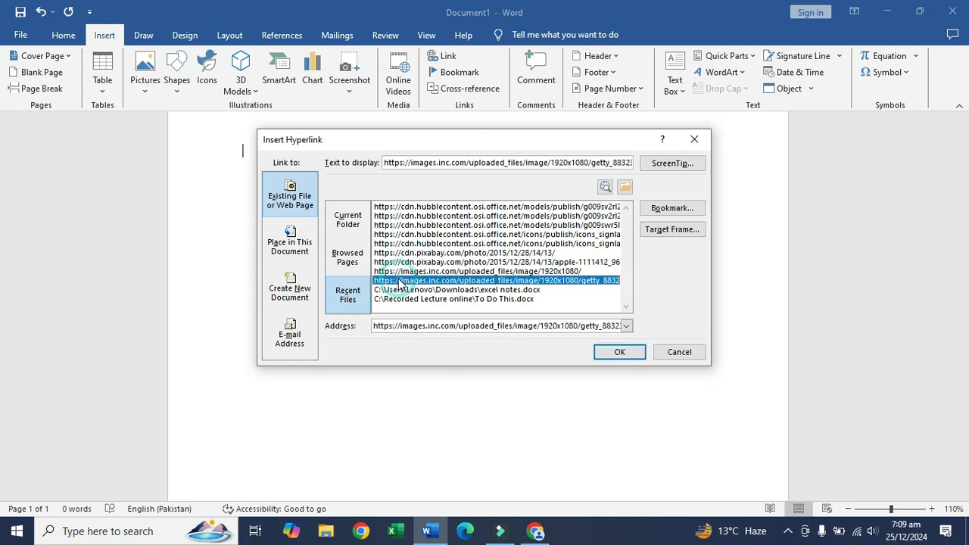
- Examine the browsed pages as possible link targets, trying excel notes.docx and the Recorded Lecture online folder
{"action": "left_click", "coordinate": [347, 257]}
{"action": "left_click", "coordinate": [435, 261]}
{"action": "left_click", "coordinate": [436, 243]}
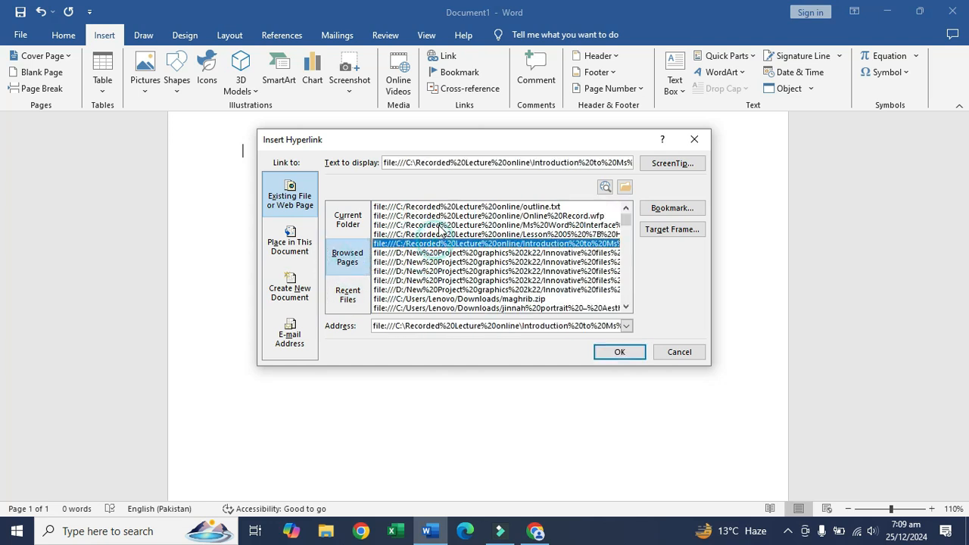
{"action": "left_click", "coordinate": [440, 226]}
{"action": "scroll", "coordinate": [443, 265], "scroll_direction": "down", "scroll_amount": 3}
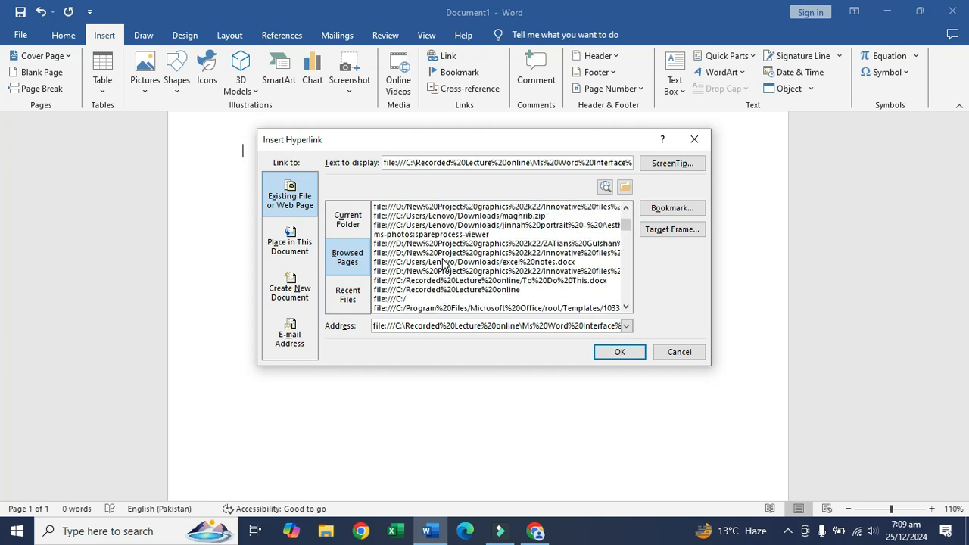
{"action": "left_click", "coordinate": [445, 253]}
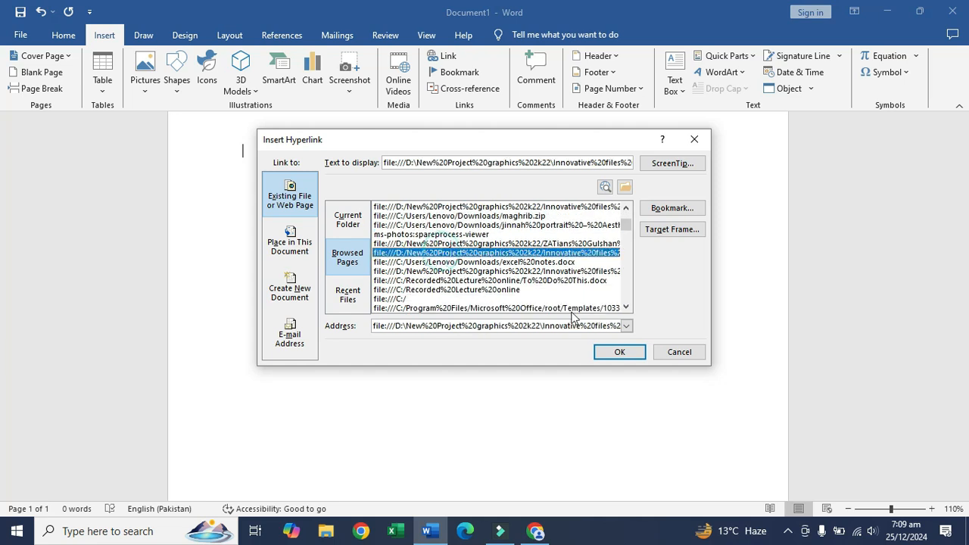
{"action": "left_click", "coordinate": [467, 263]}
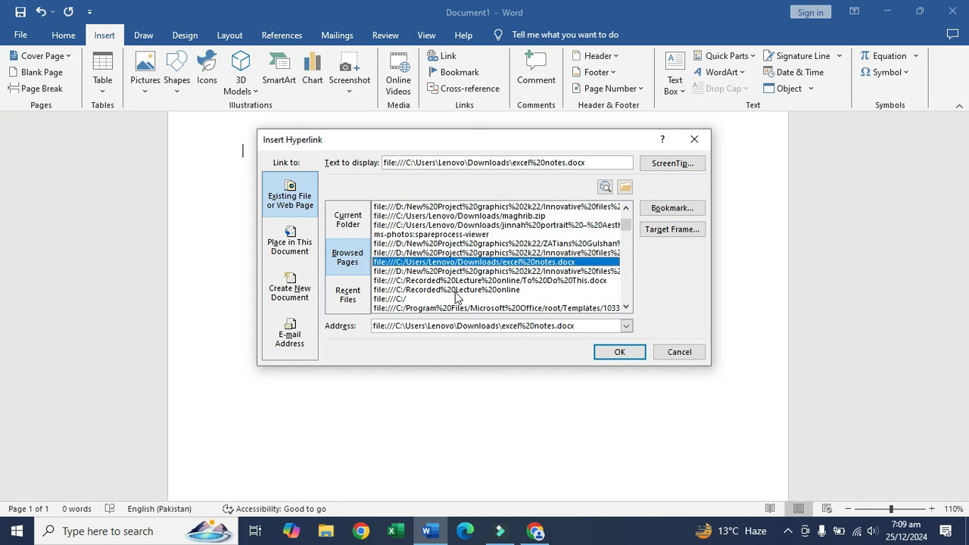
{"action": "left_click", "coordinate": [455, 290]}
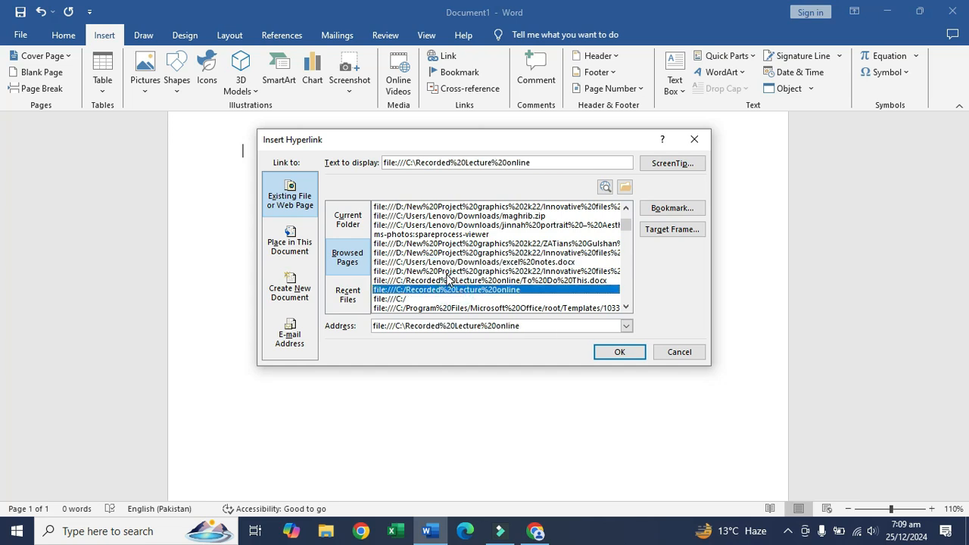
- Examine further browsed pages as link targets, trying outline.txt and photo.jpg from the Downloads folder
{"action": "scroll", "coordinate": [447, 280], "scroll_direction": "up", "scroll_amount": 1}
{"action": "scroll", "coordinate": [447, 280], "scroll_direction": "up", "scroll_amount": 2}
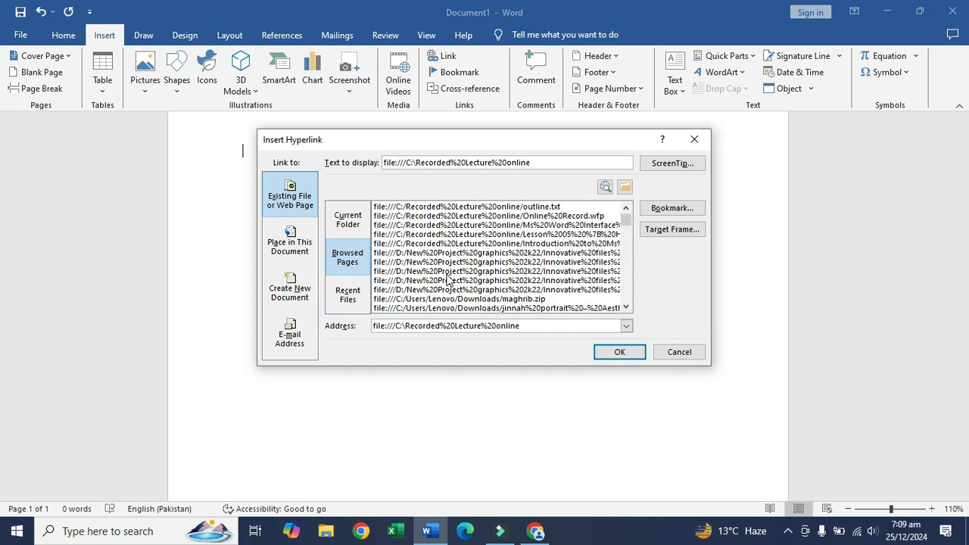
{"action": "left_click", "coordinate": [469, 206]}
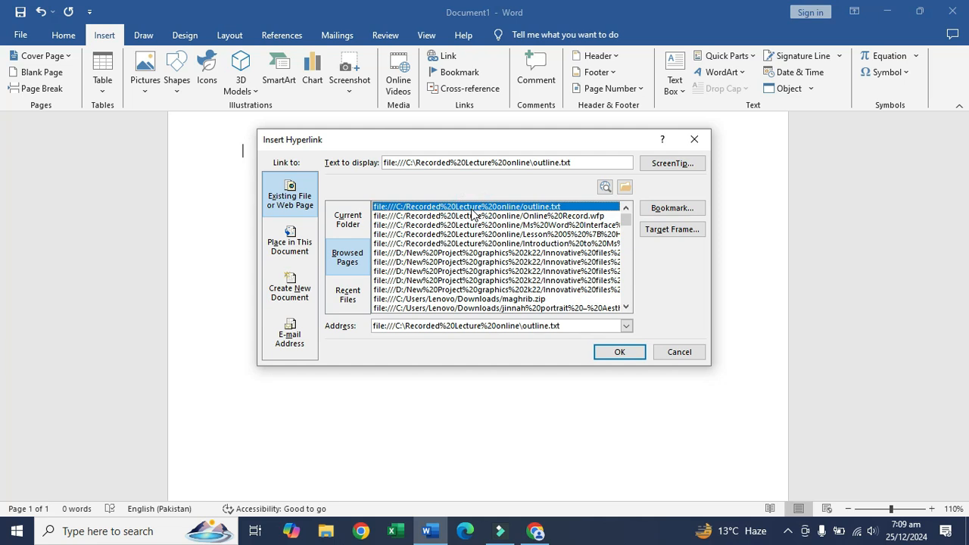
{"action": "scroll", "coordinate": [471, 265], "scroll_direction": "down", "scroll_amount": 5}
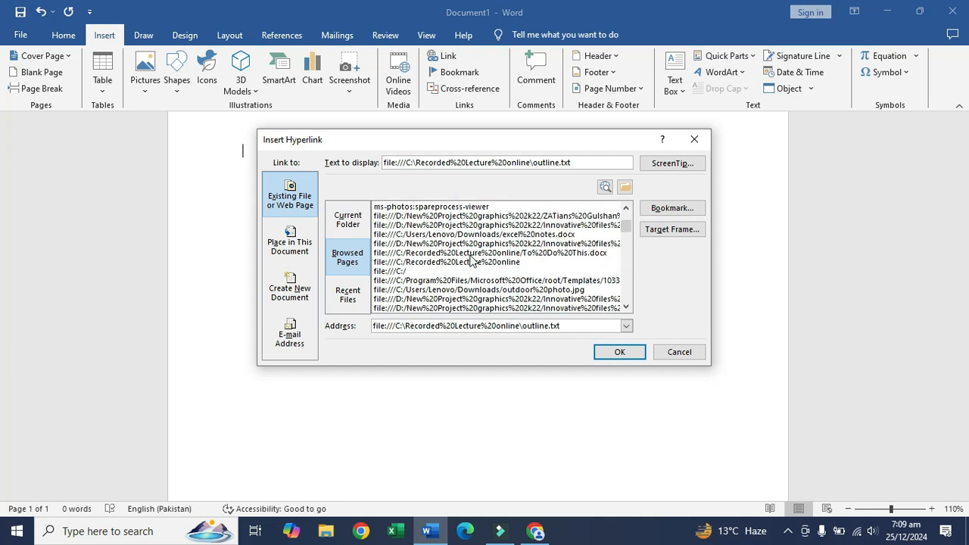
{"action": "scroll", "coordinate": [469, 276], "scroll_direction": "down", "scroll_amount": 1}
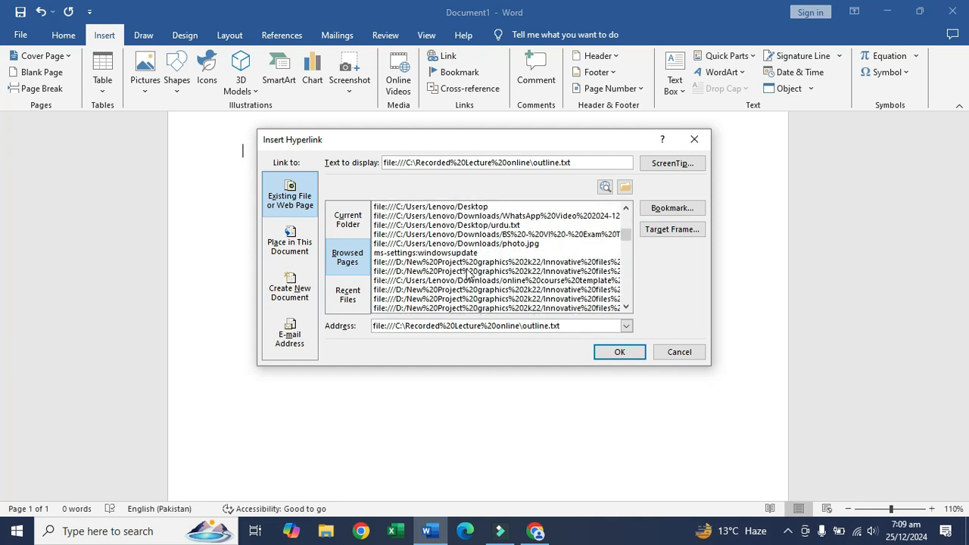
{"action": "left_click", "coordinate": [405, 244]}
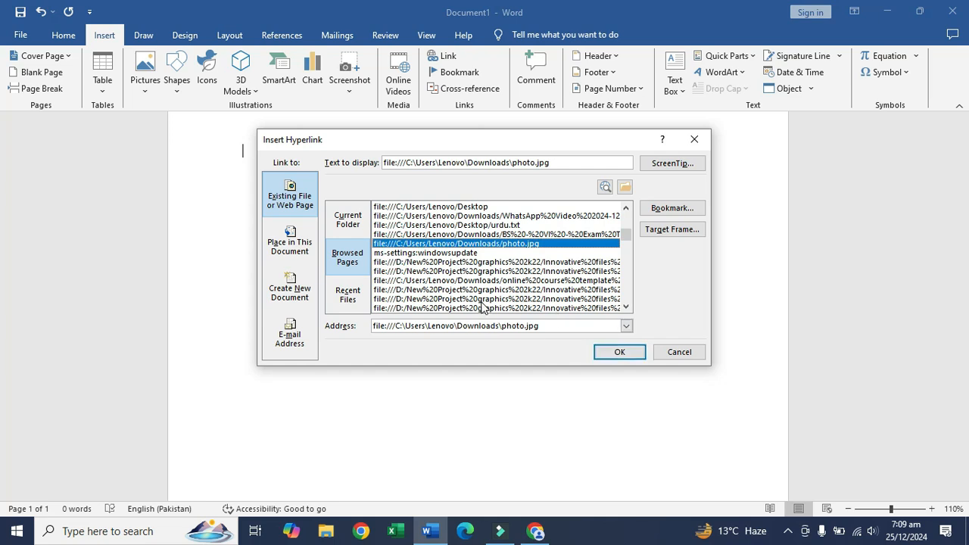
- Set the hyperlink to point to a new document and enter "Open" as its display text
{"action": "left_click", "coordinate": [283, 251]}
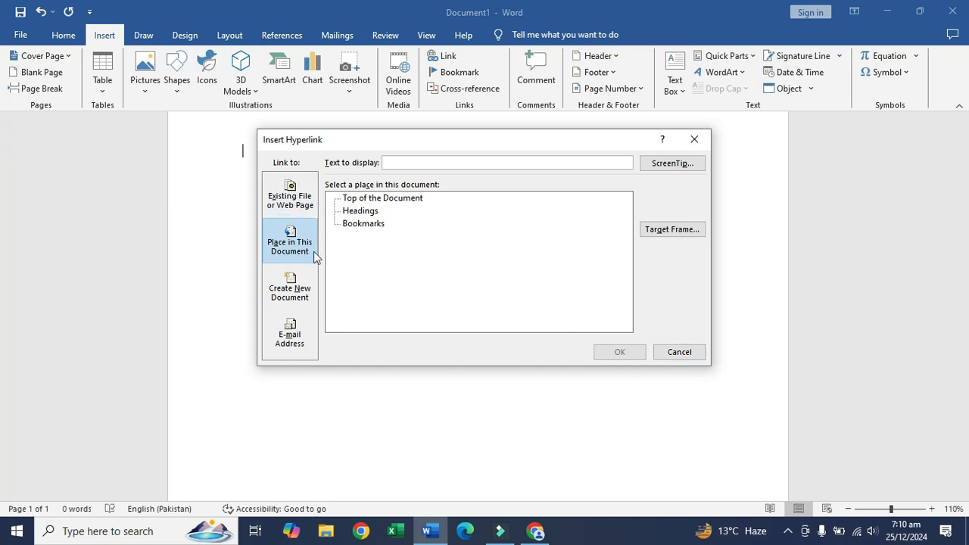
{"action": "left_click", "coordinate": [286, 303]}
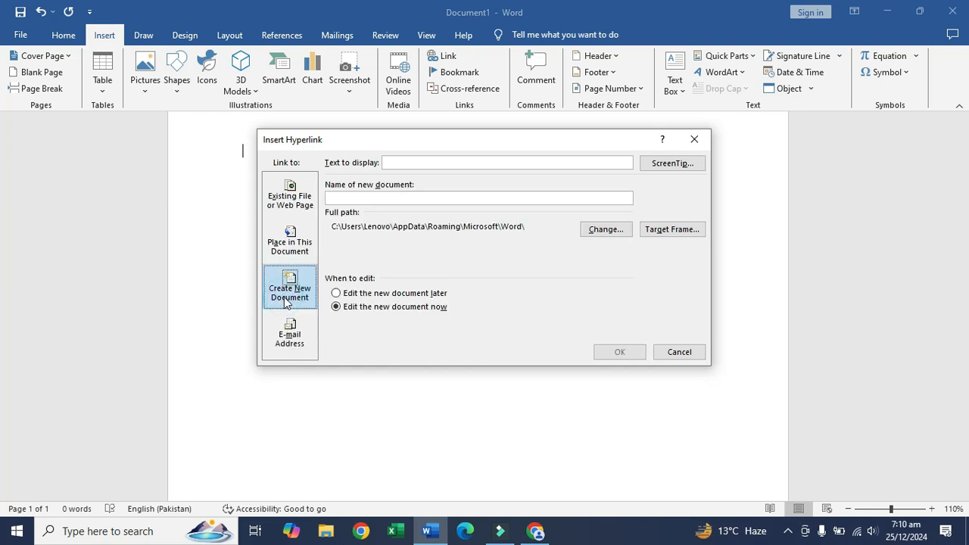
{"action": "left_click", "coordinate": [438, 161]}
{"action": "type", "text": "Open"}
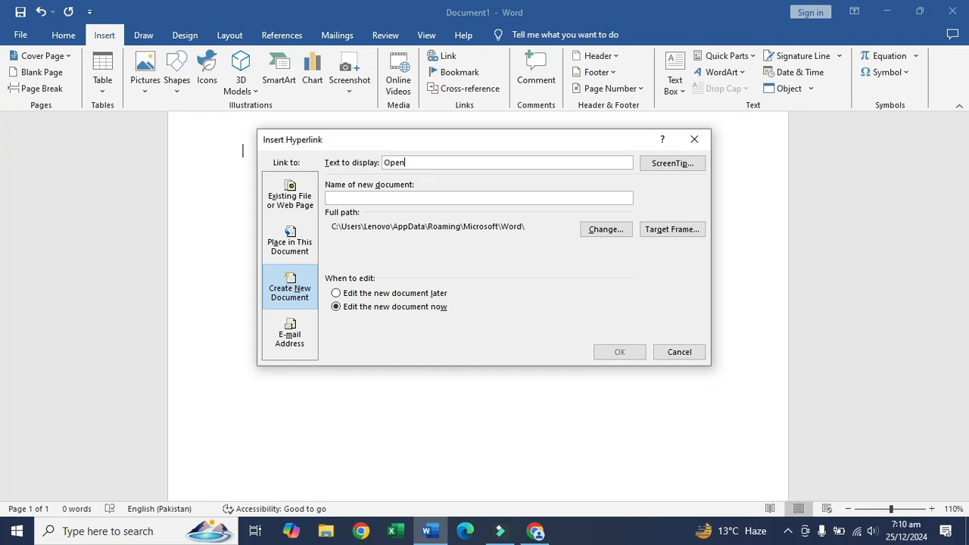
- Name the linked new document "My First Word File", create the link, and close the newly opened document
{"action": "left_click", "coordinate": [432, 195]}
{"action": "type", "text": "My First "}
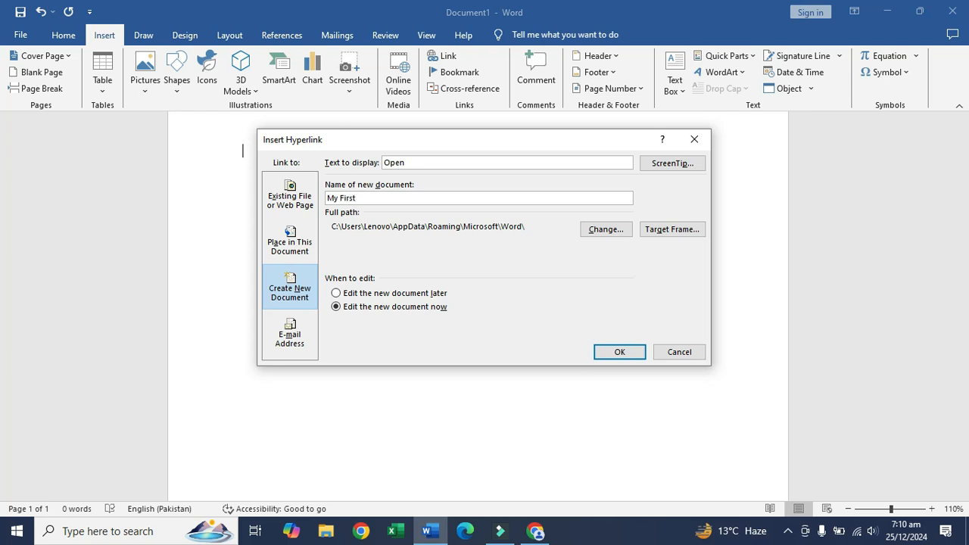
{"action": "type", "text": "Document"}
{"action": "key", "text": "BackSpace"}
{"action": "key", "text": "BackSpace"}
{"action": "key", "text": "BackSpace"}
{"action": "key", "text": "BackSpace"}
{"action": "key", "text": "BackSpace"}
{"action": "key", "text": "BackSpace"}
{"action": "key", "text": "BackSpace"}
{"action": "type", "text": "Word File"}
{"action": "left_click", "coordinate": [603, 352]}
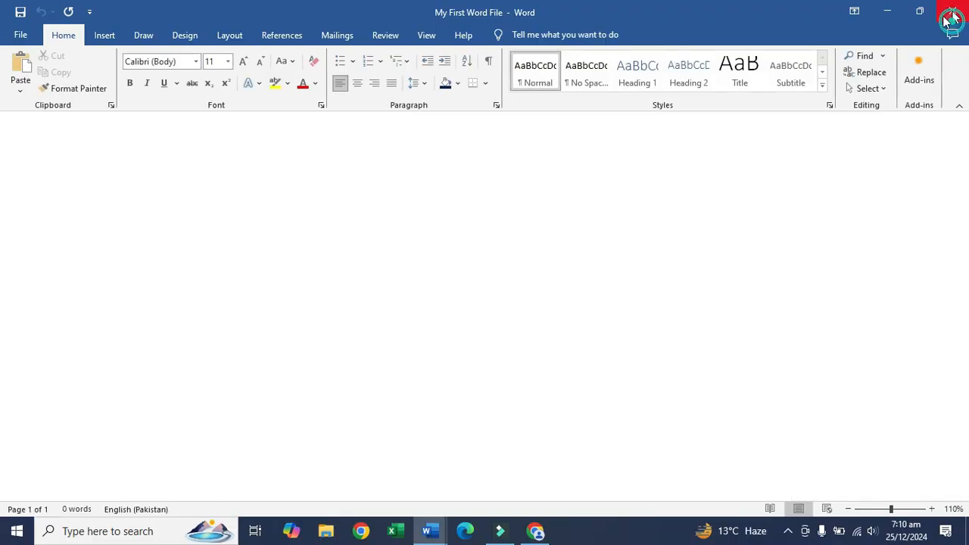
{"action": "left_click", "coordinate": [951, 12]}
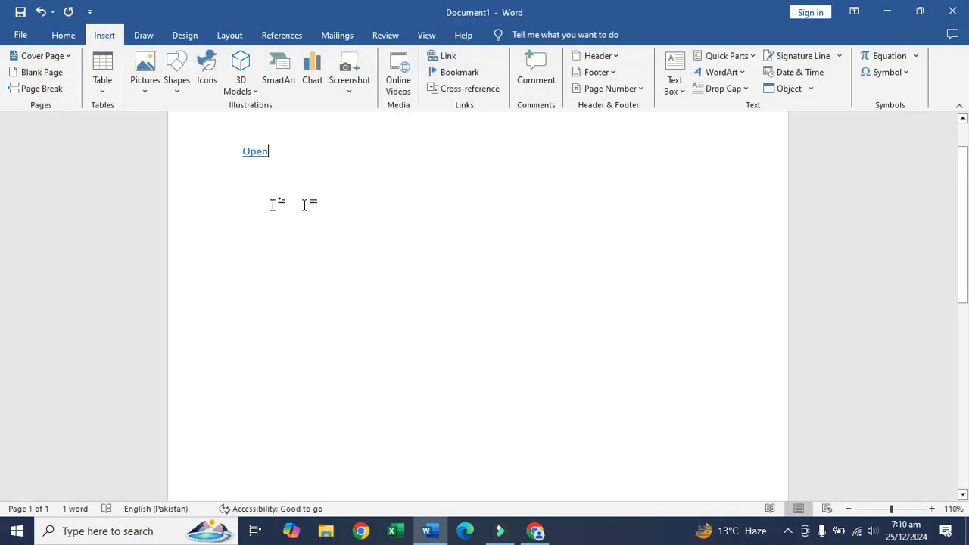
- Follow the "Open" link, allow it to continue past the security notice, and close the linked document
{"action": "left_click", "coordinate": [259, 154], "text": "ctrl"}
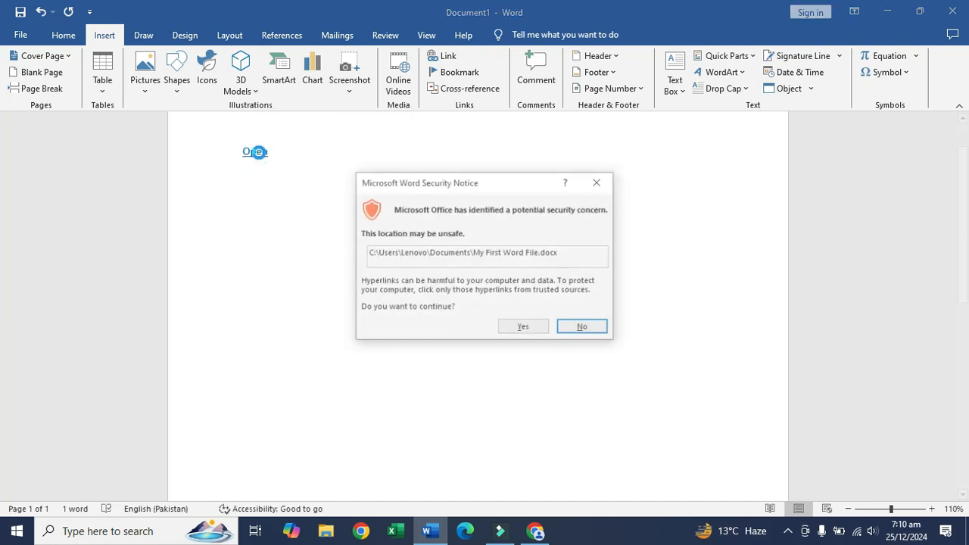
{"action": "left_click", "coordinate": [516, 331]}
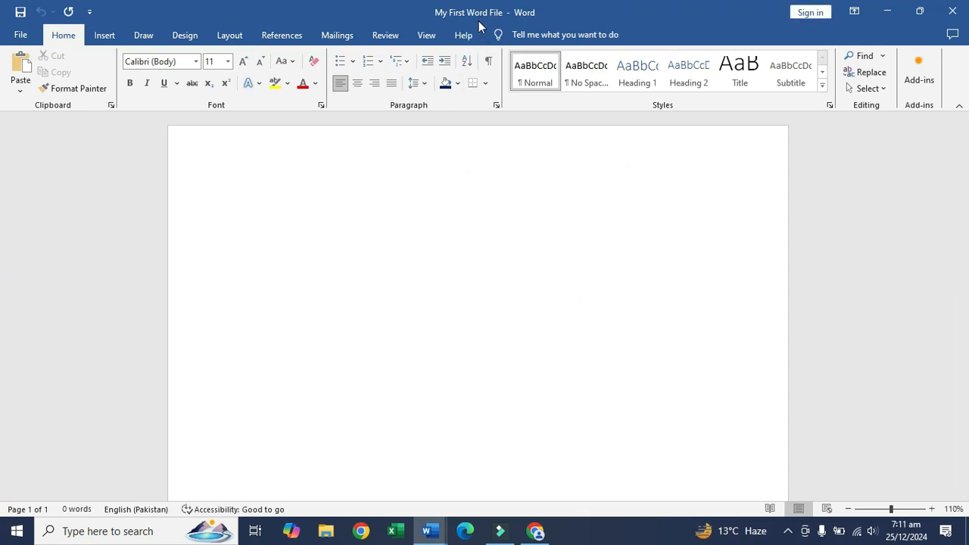
{"action": "left_click", "coordinate": [951, 9]}
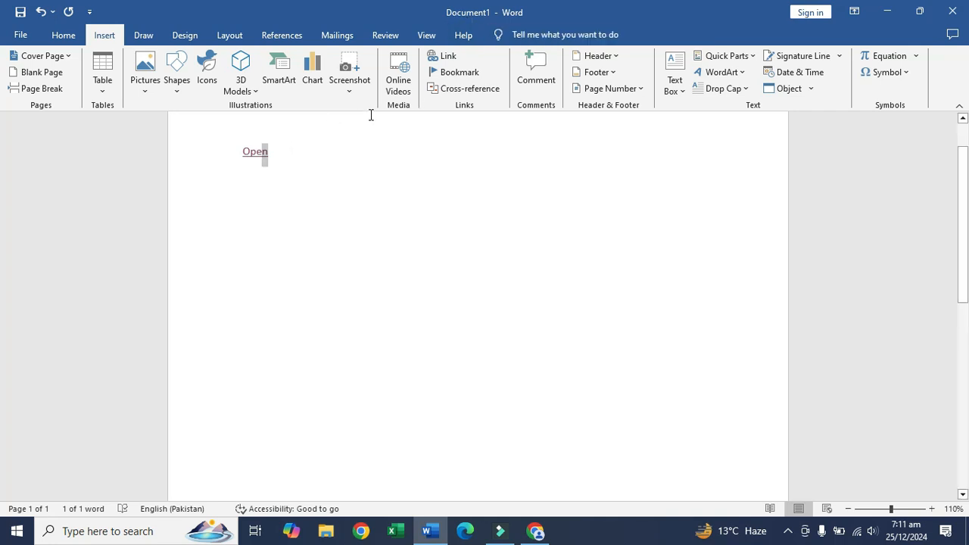
- Inspect the e-mail address and subject options for the "Open" hyperlink, leaving the link unedited
{"action": "left_click", "coordinate": [443, 56]}
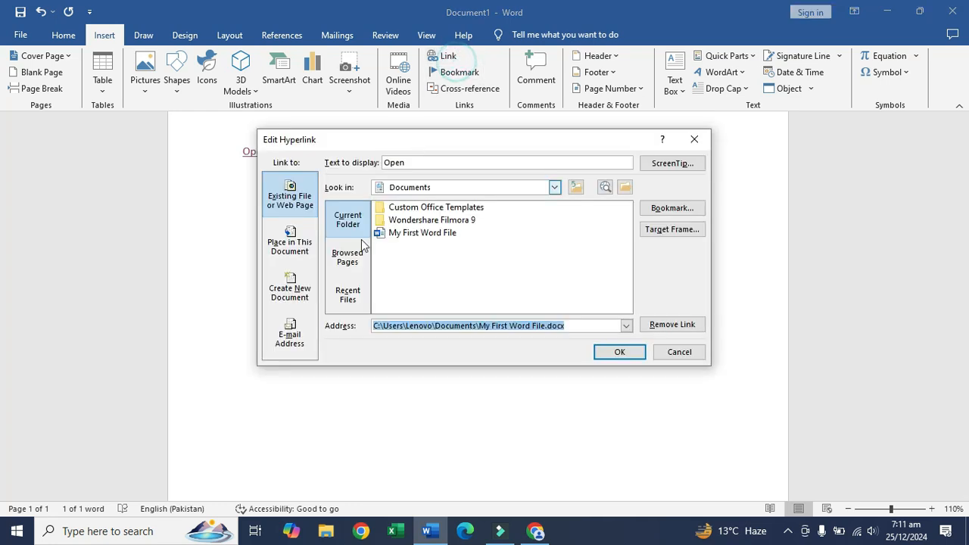
{"action": "left_click", "coordinate": [308, 343]}
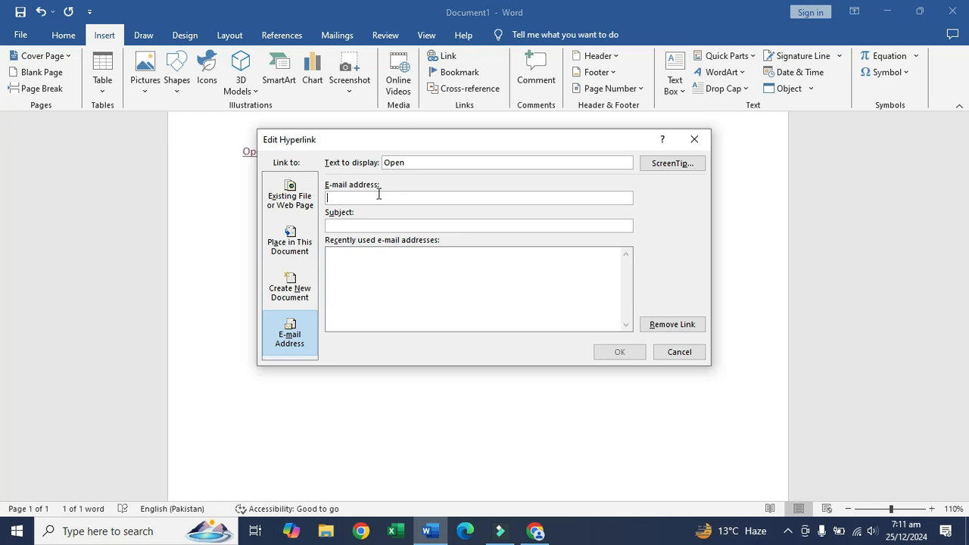
{"action": "left_click", "coordinate": [381, 225]}
{"action": "left_click", "coordinate": [363, 197]}
{"action": "left_click", "coordinate": [372, 226]}
{"action": "left_click", "coordinate": [383, 255]}
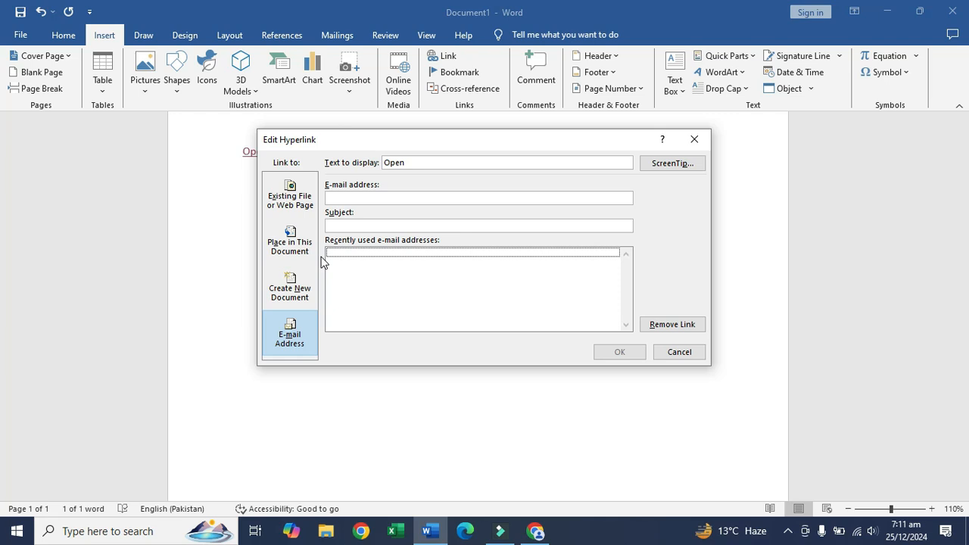
{"action": "left_click", "coordinate": [664, 353]}
- Delete the "Open" hyperlink text from the document
{"action": "left_click", "coordinate": [269, 152]}
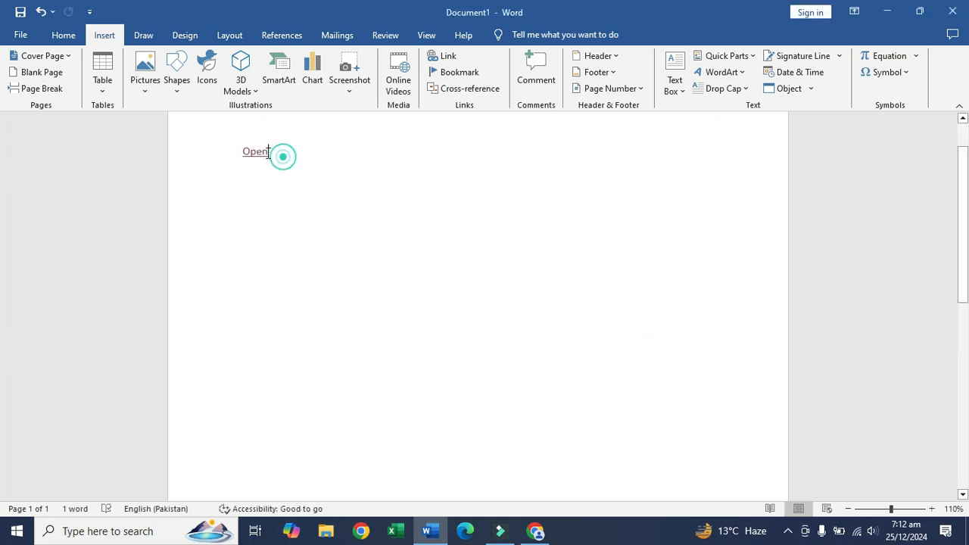
{"action": "left_click_drag", "start_coordinate": [269, 152], "coordinate": [227, 159]}
{"action": "key", "text": "BackSpace"}
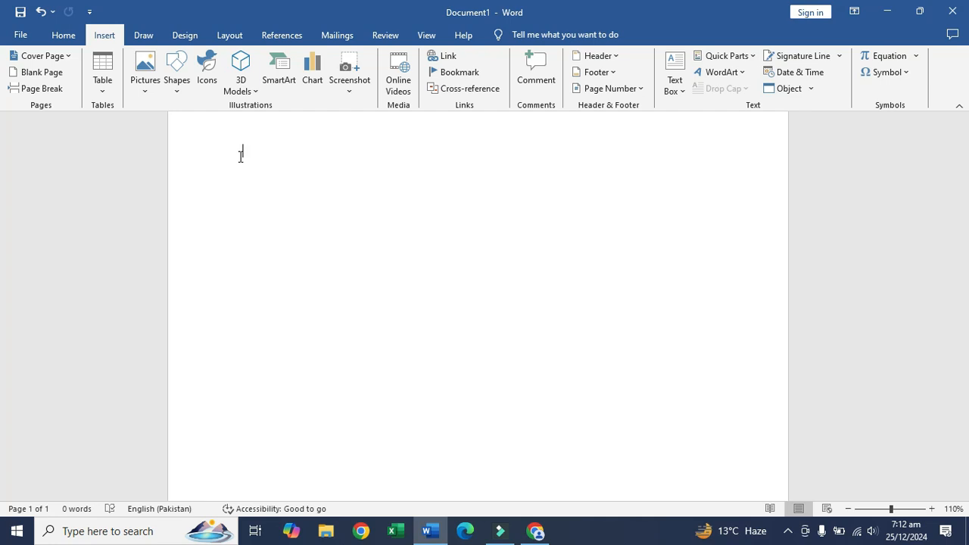
- Fill the empty document with random sample paragraphs using =rand()
{"action": "left_click", "coordinate": [470, 73]}
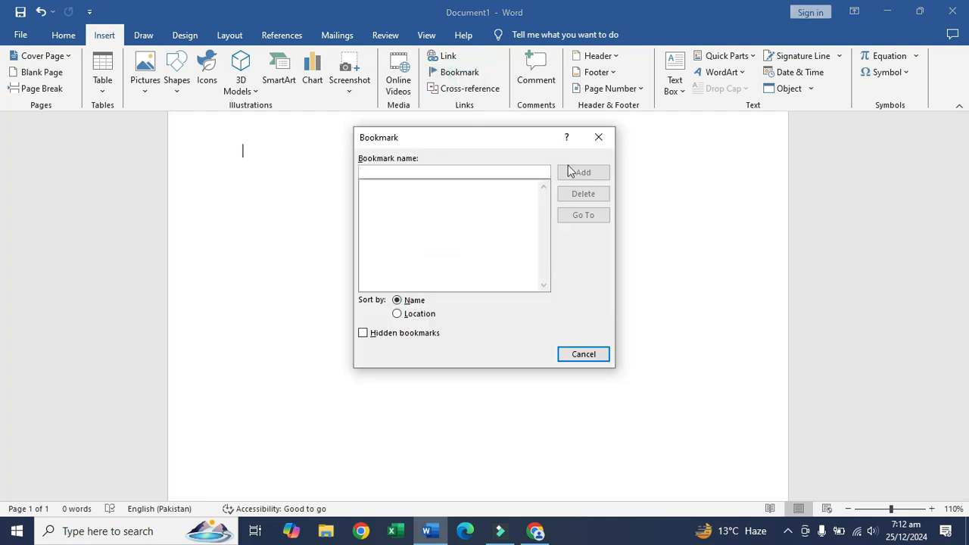
{"action": "left_click", "coordinate": [596, 142]}
{"action": "type", "text": "="}
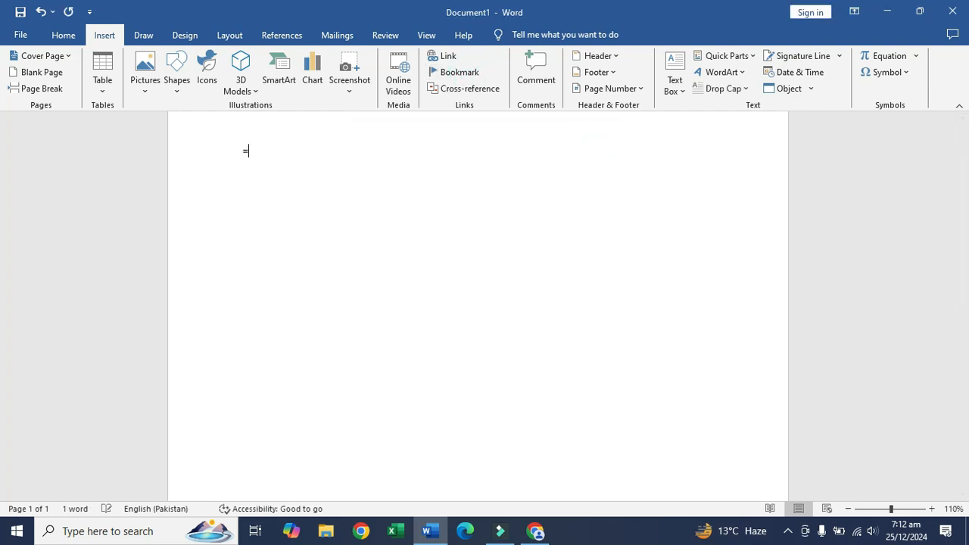
{"action": "type", "text": "rand()"}
{"action": "key", "text": "Return"}
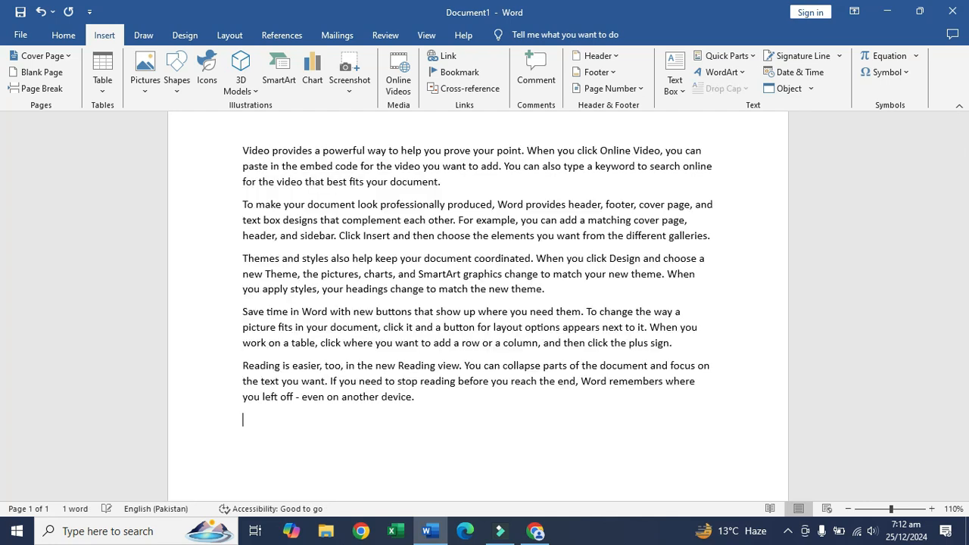
- Insert blank lines after the first paragraph so the second paragraph starts on page two
{"action": "left_click", "coordinate": [451, 186]}
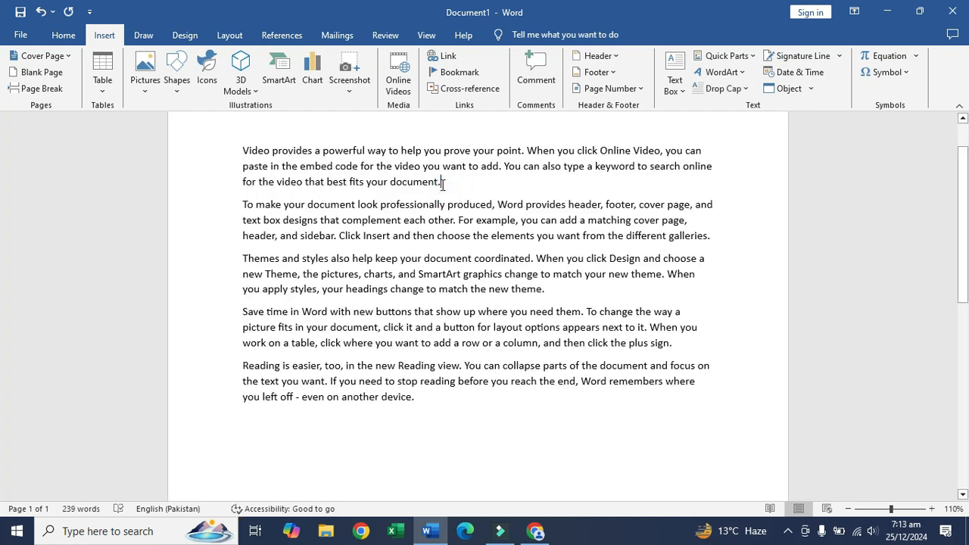
{"action": "key", "text": "Return"}
{"action": "key", "text": "Return"}
{"action": "key", "text": "Return"}
{"action": "key", "text": "Return"}
{"action": "key", "text": "Return"}
{"action": "key", "text": "Return"}
{"action": "key", "text": "Return"}
{"action": "key", "text": "Return"}
{"action": "key", "text": "Return"}
{"action": "key", "text": "Return"}
{"action": "key", "text": "Return"}
{"action": "key", "text": "Return"}
{"action": "key", "text": "Return"}
{"action": "key", "text": "Return"}
{"action": "key", "text": "Return"}
{"action": "key", "text": "Return"}
{"action": "key", "text": "Return"}
{"action": "key", "text": "Return"}
{"action": "key", "text": "Return"}
{"action": "key", "text": "Return"}
{"action": "key", "text": "Return"}
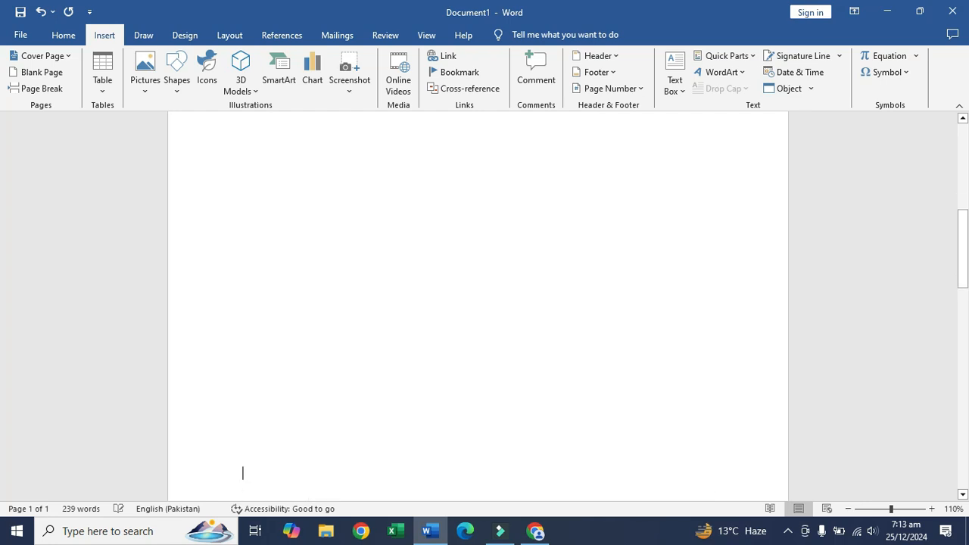
{"action": "key", "text": "Return"}
{"action": "key", "text": "Return"}
{"action": "key", "text": "Return"}
{"action": "key", "text": "Return"}
{"action": "key", "text": "Return"}
{"action": "key", "text": "Return"}
{"action": "key", "text": "Return"}
{"action": "key", "text": "Return"}
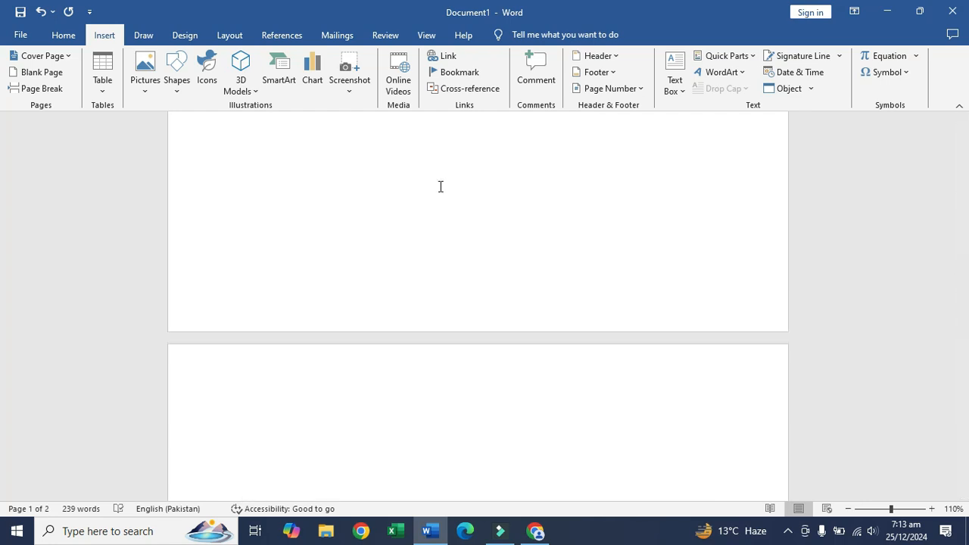
{"action": "key", "text": "BackSpace"}
{"action": "key", "text": "BackSpace"}
{"action": "key", "text": "BackSpace"}
{"action": "key", "text": "BackSpace"}
{"action": "key", "text": "BackSpace"}
{"action": "key", "text": "BackSpace"}
{"action": "key", "text": "BackSpace"}
{"action": "key", "text": "BackSpace"}
{"action": "key", "text": "BackSpace"}
{"action": "key", "text": "BackSpace"}
{"action": "key", "text": "BackSpace"}
{"action": "key", "text": "BackSpace"}
- Insert blank lines after the second paragraph so the "Themes and styles" paragraph starts on page three
{"action": "left_click", "coordinate": [711, 262]}
{"action": "key", "text": "Return"}
{"action": "key", "text": "Return"}
{"action": "key", "text": "Return"}
{"action": "key", "text": "Return"}
{"action": "key", "text": "Return"}
{"action": "key", "text": "Return"}
{"action": "key", "text": "Return"}
{"action": "key", "text": "Return"}
{"action": "key", "text": "Return"}
{"action": "key", "text": "Return"}
{"action": "key", "text": "Return"}
{"action": "key", "text": "Return"}
{"action": "key", "text": "Return"}
{"action": "key", "text": "Return"}
{"action": "key", "text": "Return"}
{"action": "key", "text": "Return"}
{"action": "key", "text": "Return"}
{"action": "key", "text": "Return"}
{"action": "key", "text": "Return"}
{"action": "key", "text": "Return"}
{"action": "key", "text": "Return"}
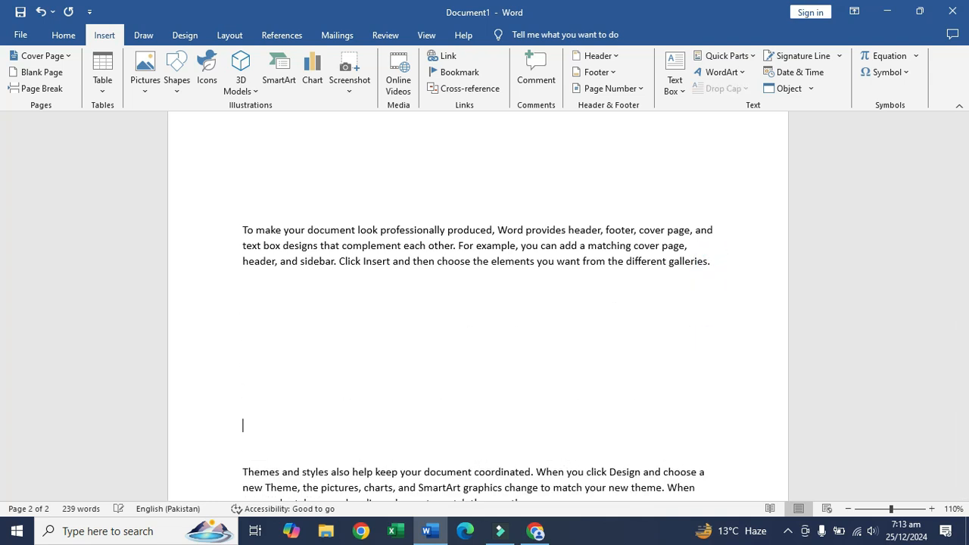
- Insert blank lines after the "Themes and styles" paragraph to push the remaining paragraphs onto page four
{"action": "scroll", "coordinate": [701, 279], "scroll_direction": "down", "scroll_amount": 5}
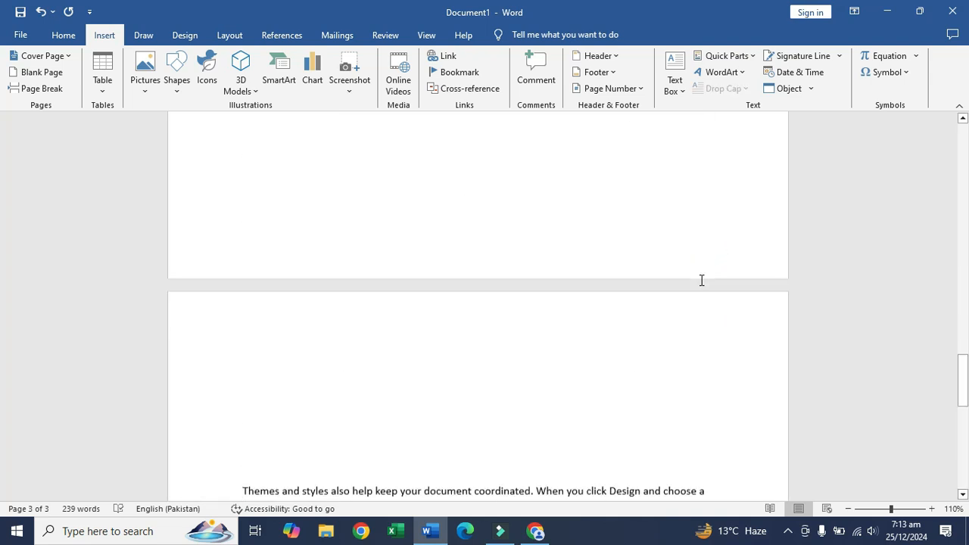
{"action": "left_click", "coordinate": [567, 339]}
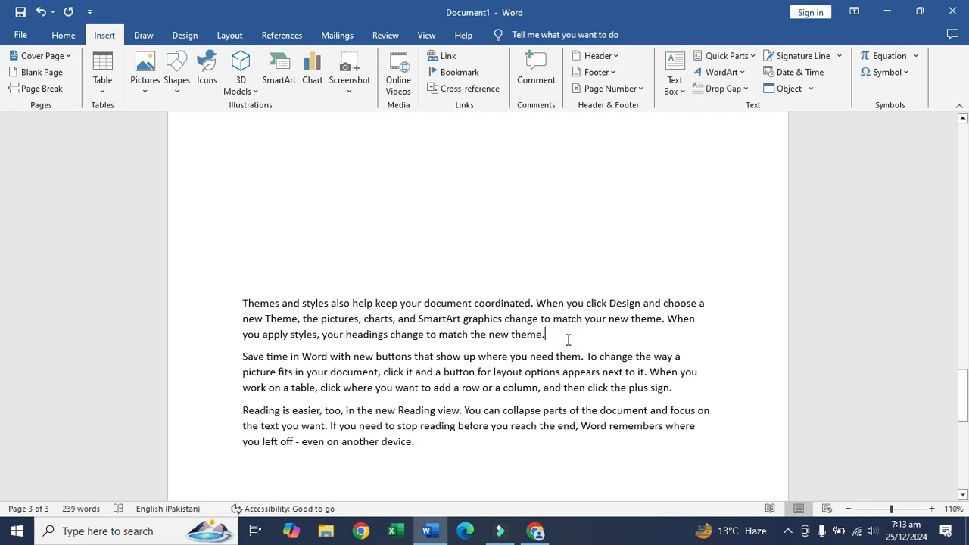
{"action": "key", "text": "Return"}
{"action": "key", "text": "Return"}
{"action": "key", "text": "Return"}
{"action": "key", "text": "Return"}
{"action": "key", "text": "Return"}
{"action": "key", "text": "Return"}
{"action": "key", "text": "Return"}
{"action": "key", "text": "Return"}
{"action": "key", "text": "Return"}
{"action": "key", "text": "Return"}
{"action": "key", "text": "Return"}
{"action": "key", "text": "Return"}
{"action": "key", "text": "Return"}
{"action": "key", "text": "Return"}
{"action": "key", "text": "Return"}
{"action": "key", "text": "Return"}
{"action": "key", "text": "Return"}
{"action": "key", "text": "Return"}
{"action": "key", "text": "Return"}
{"action": "key", "text": "Return"}
{"action": "key", "text": "Return"}
{"action": "key", "text": "Return"}
{"action": "key", "text": "Return"}
{"action": "key", "text": "Return"}
{"action": "key", "text": "Return"}
{"action": "key", "text": "Return"}
{"action": "key", "text": "Return"}
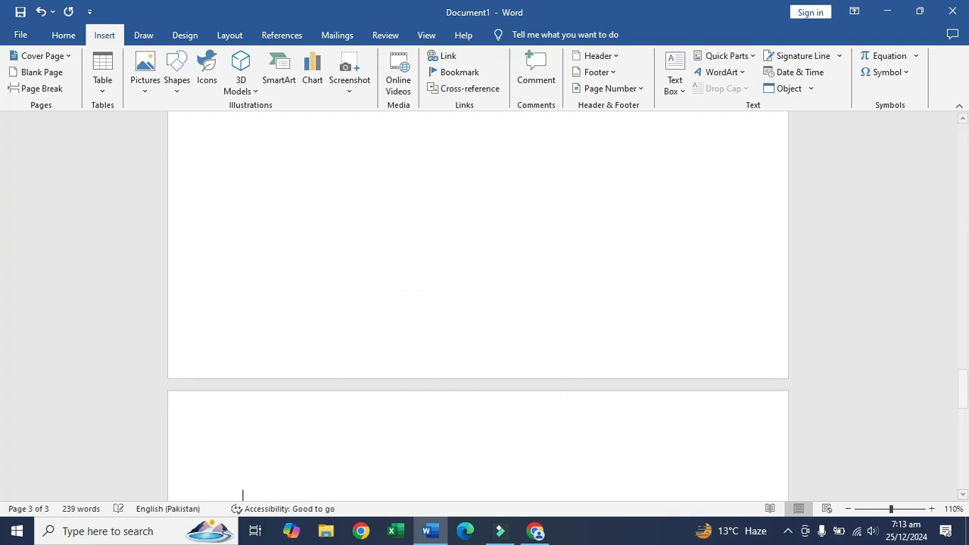
- Add a bookmark named "Video" to the first word of the document's first paragraph
{"action": "scroll", "coordinate": [478, 303], "scroll_direction": "up", "scroll_amount": 15}
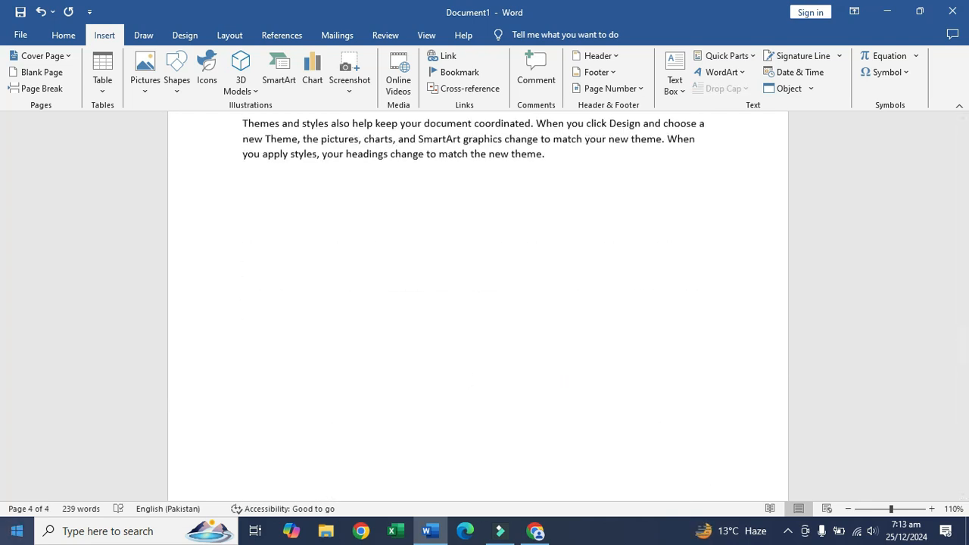
{"action": "scroll", "coordinate": [108, 307], "scroll_direction": "up", "scroll_amount": 5}
{"action": "scroll", "coordinate": [296, 262], "scroll_direction": "up", "scroll_amount": 1}
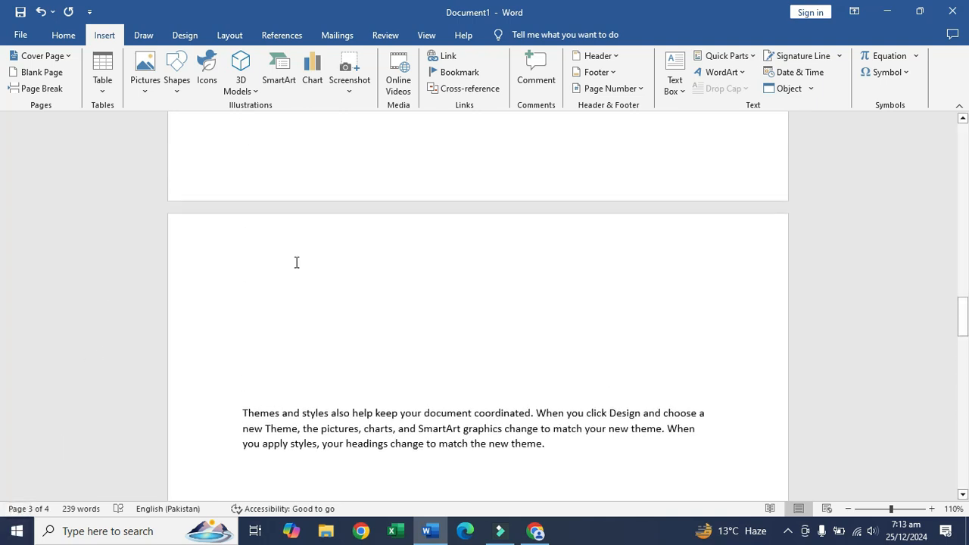
{"action": "key", "text": "ctrl+Home"}
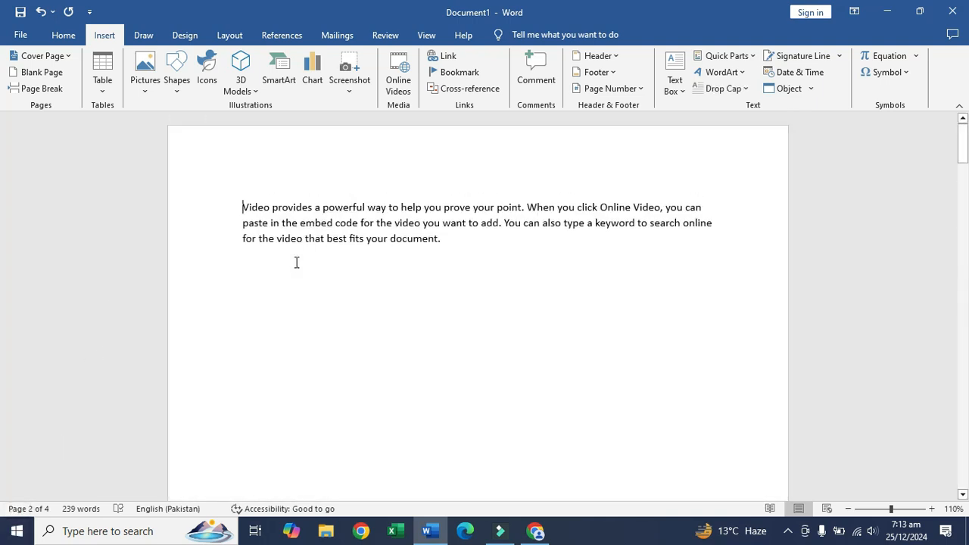
{"action": "double_click", "coordinate": [241, 208]}
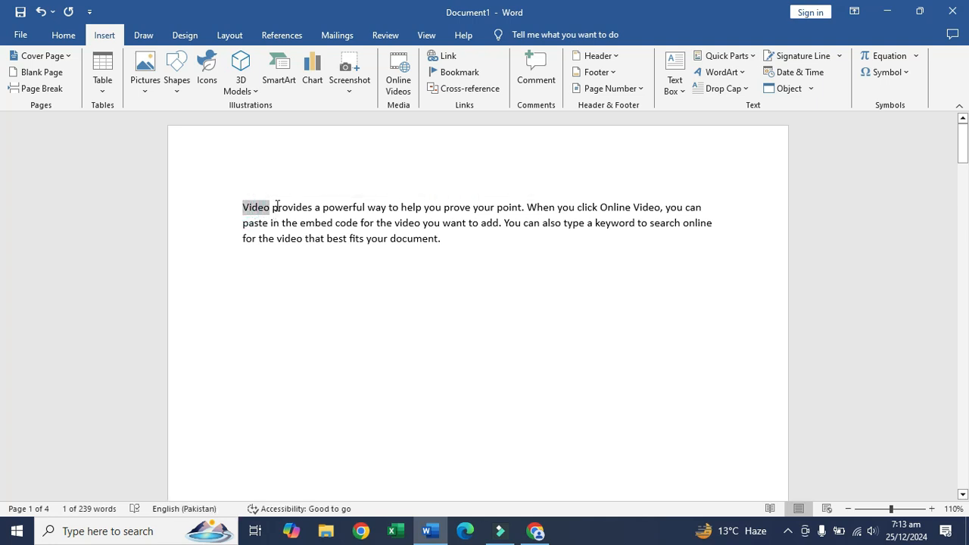
{"action": "left_click", "coordinate": [453, 72]}
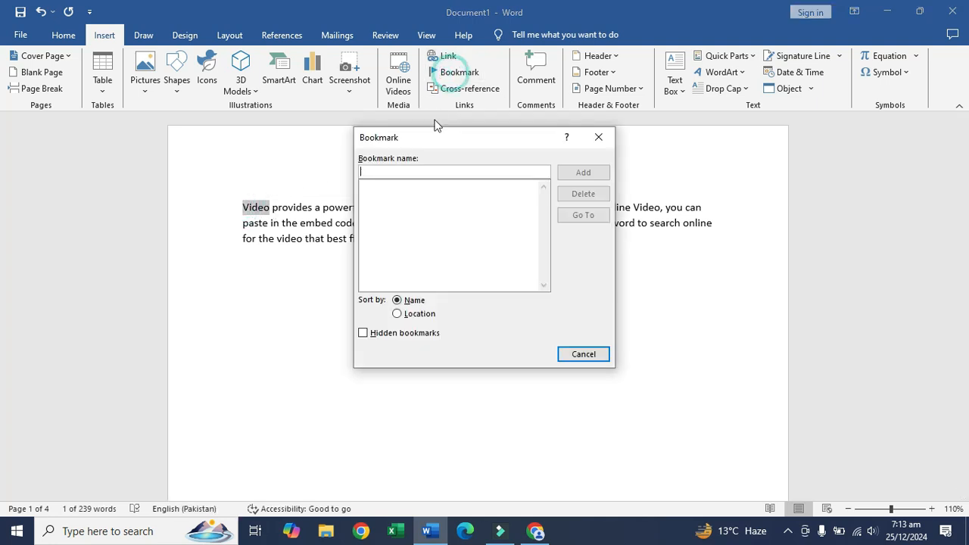
{"action": "type", "text": "Video"}
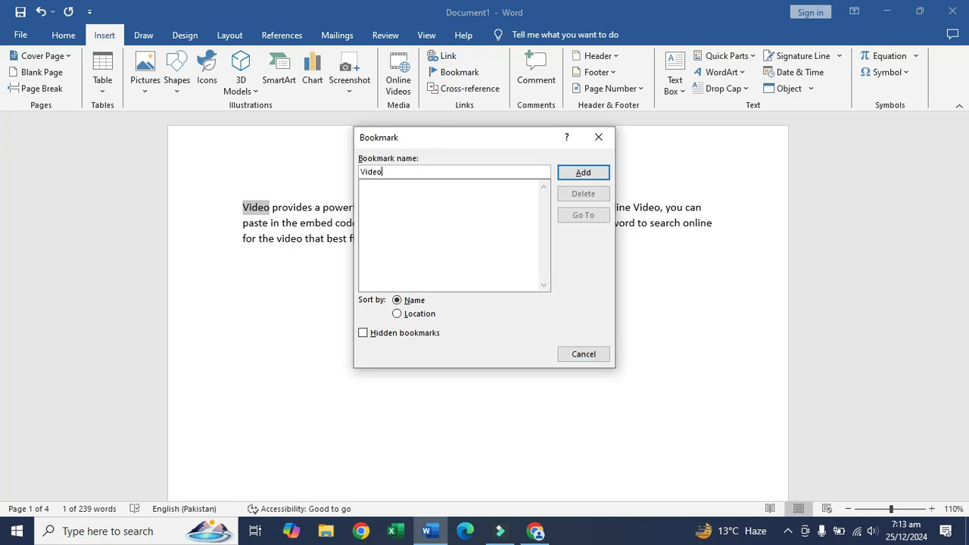
{"action": "left_click", "coordinate": [562, 172]}
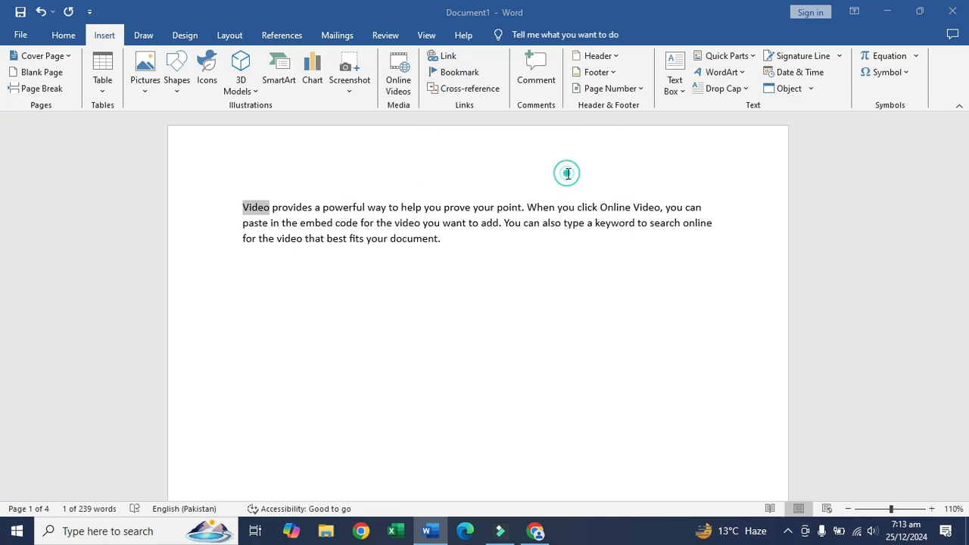
- Add a bookmark named "To" to the first word of the paragraph on page two
{"action": "left_click", "coordinate": [431, 240]}
{"action": "scroll", "coordinate": [431, 241], "scroll_direction": "down", "scroll_amount": 10}
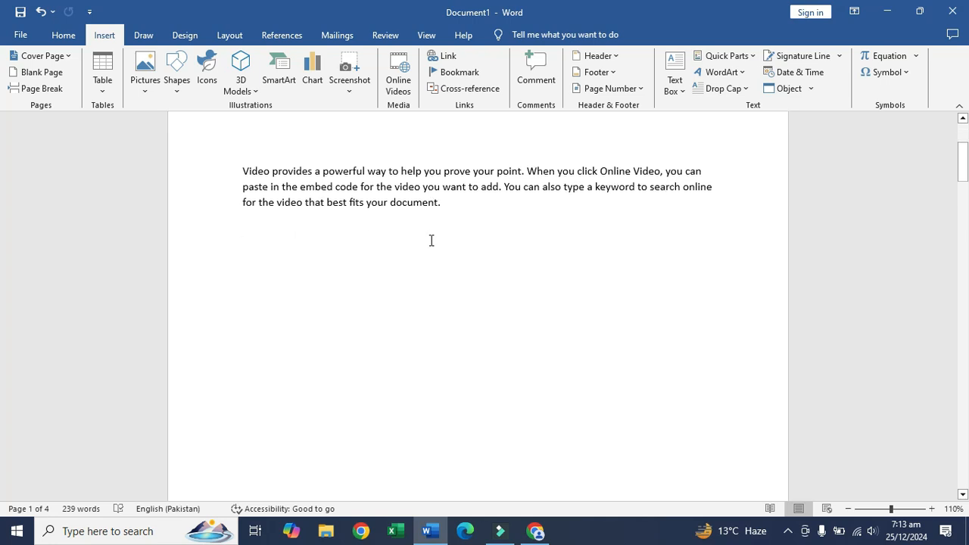
{"action": "scroll", "coordinate": [431, 240], "scroll_direction": "up", "scroll_amount": 3}
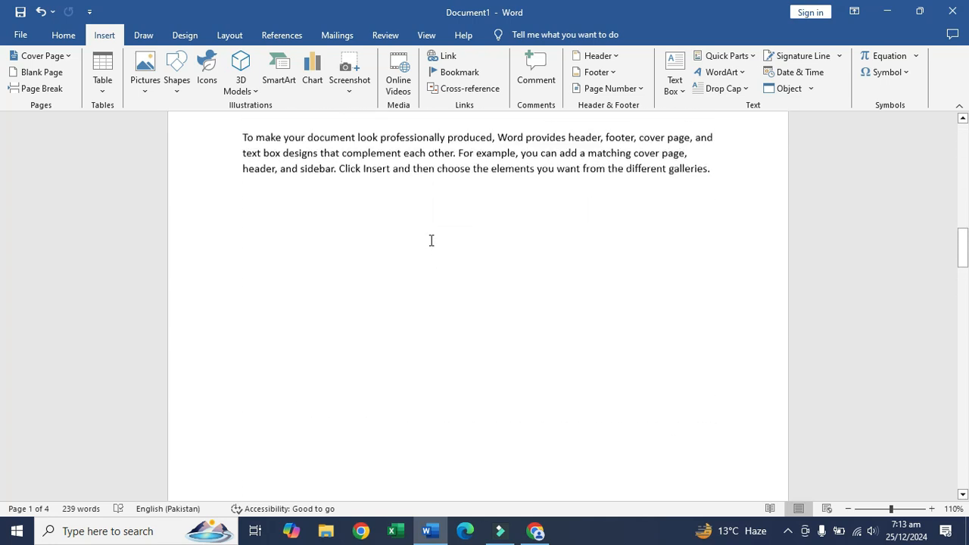
{"action": "double_click", "coordinate": [246, 178]}
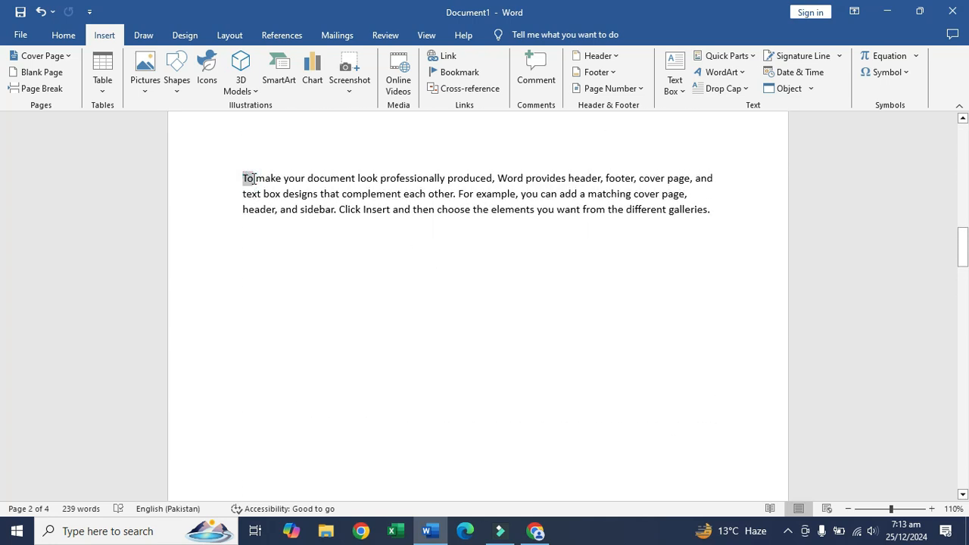
{"action": "left_click", "coordinate": [447, 57]}
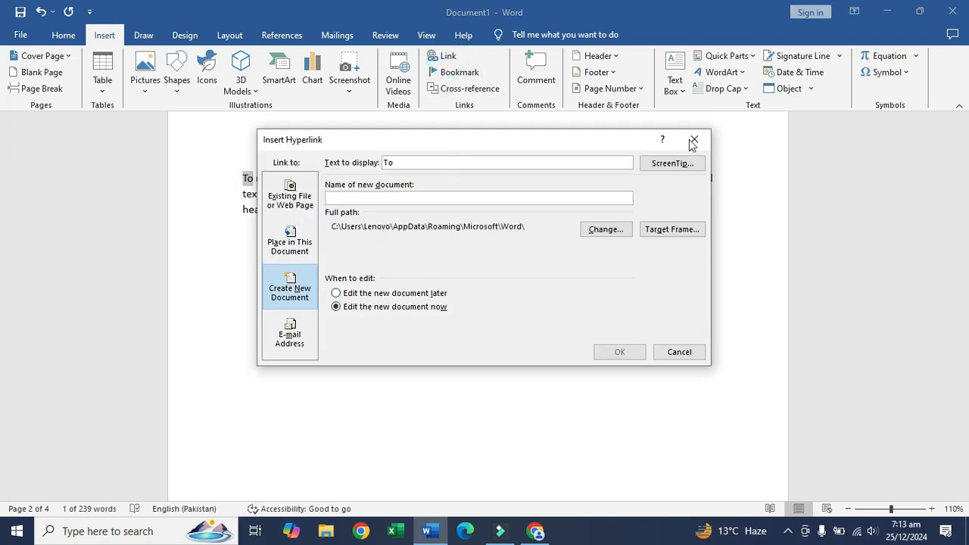
{"action": "left_click", "coordinate": [693, 138]}
{"action": "left_click", "coordinate": [446, 72]}
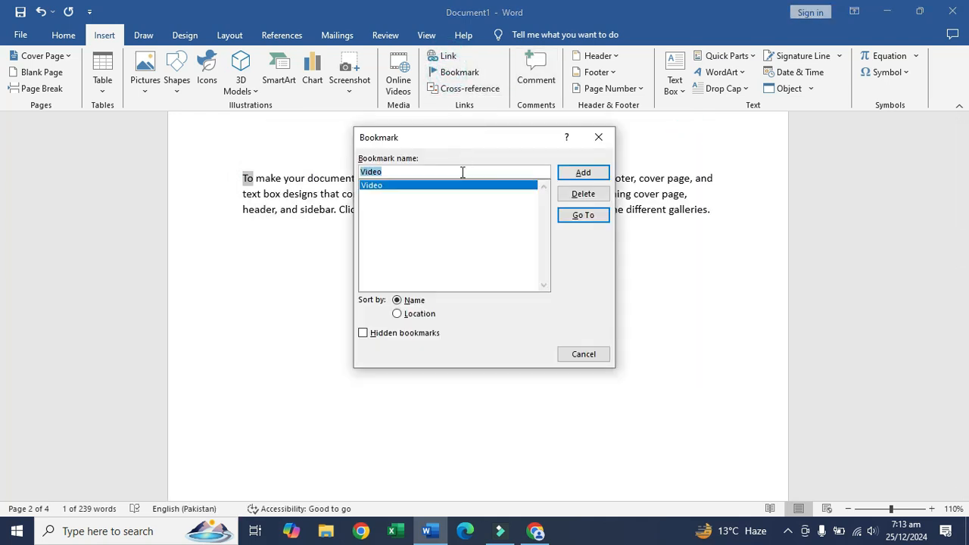
{"action": "type", "text": "To"}
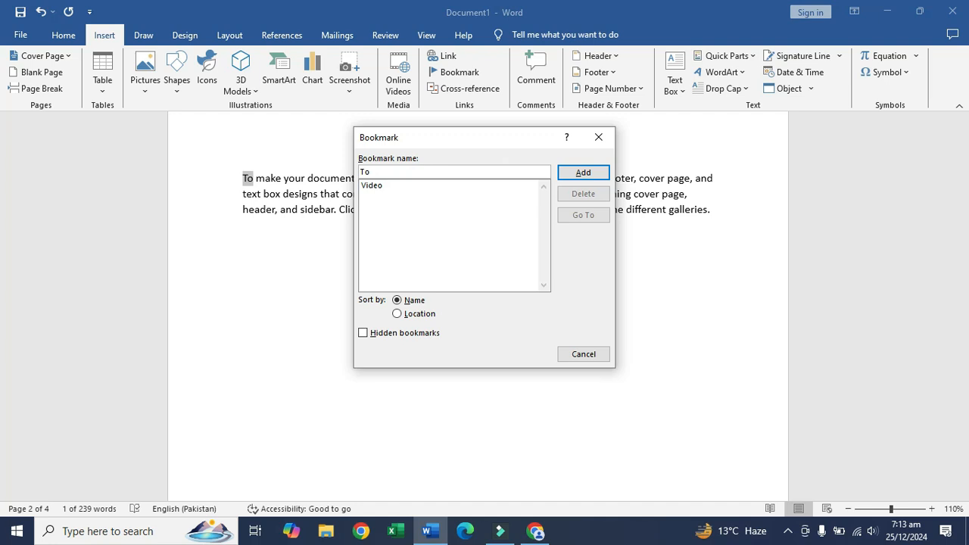
{"action": "left_click", "coordinate": [581, 169]}
- Add a bookmark named "Smart" to the "Smart" part of "SmartArt" in the page-three paragraph
{"action": "scroll", "coordinate": [394, 216], "scroll_direction": "down", "scroll_amount": 5}
{"action": "scroll", "coordinate": [392, 216], "scroll_direction": "down", "scroll_amount": 6}
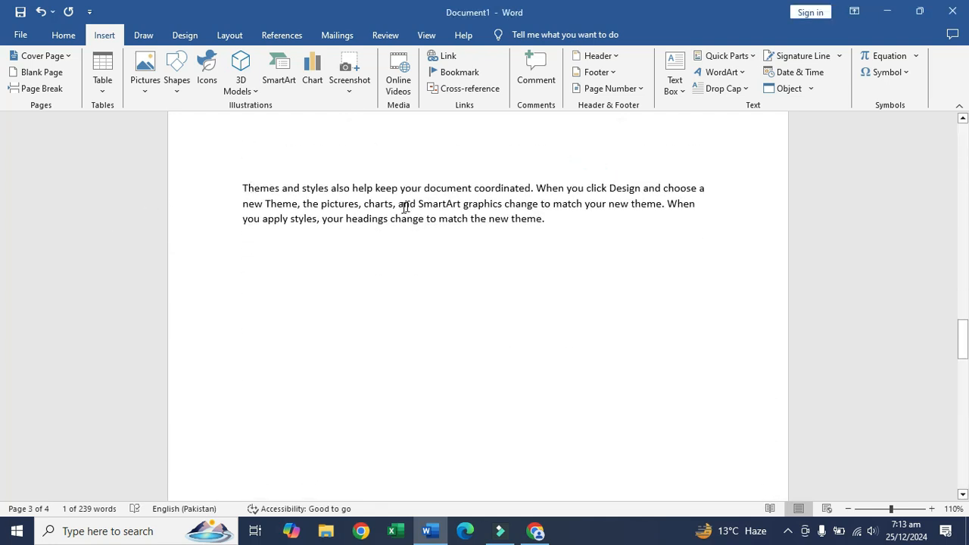
{"action": "left_click_drag", "start_coordinate": [419, 203], "coordinate": [447, 204]}
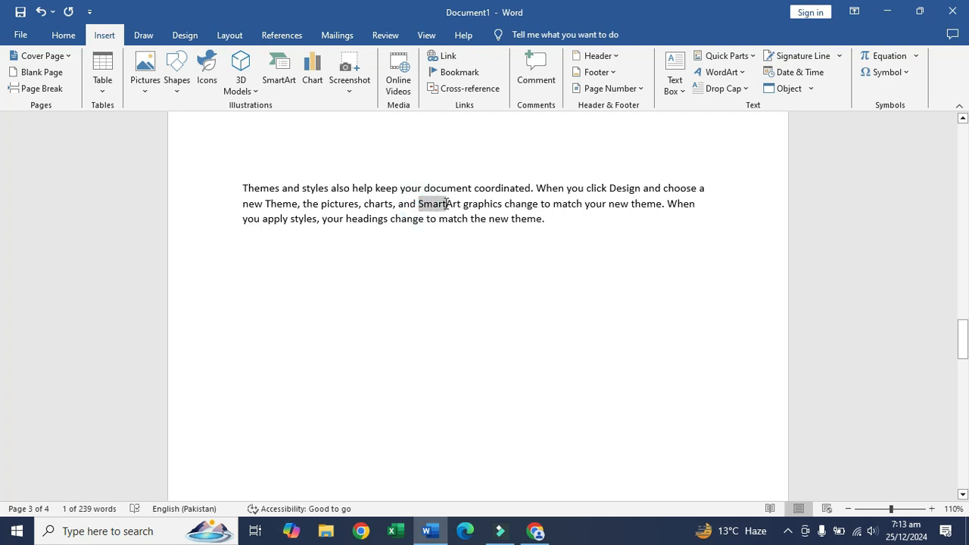
{"action": "left_click", "coordinate": [471, 73]}
{"action": "type", "text": "Smart"}
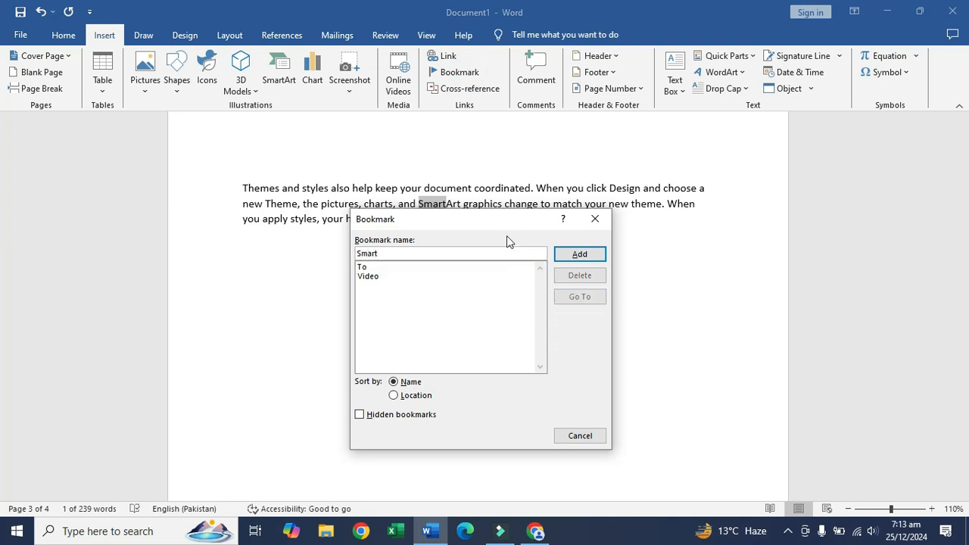
{"action": "left_click", "coordinate": [568, 254]}
- From a blank line on the first page, go to the "To" bookmark
{"action": "scroll", "coordinate": [560, 250], "scroll_direction": "up", "scroll_amount": 5}
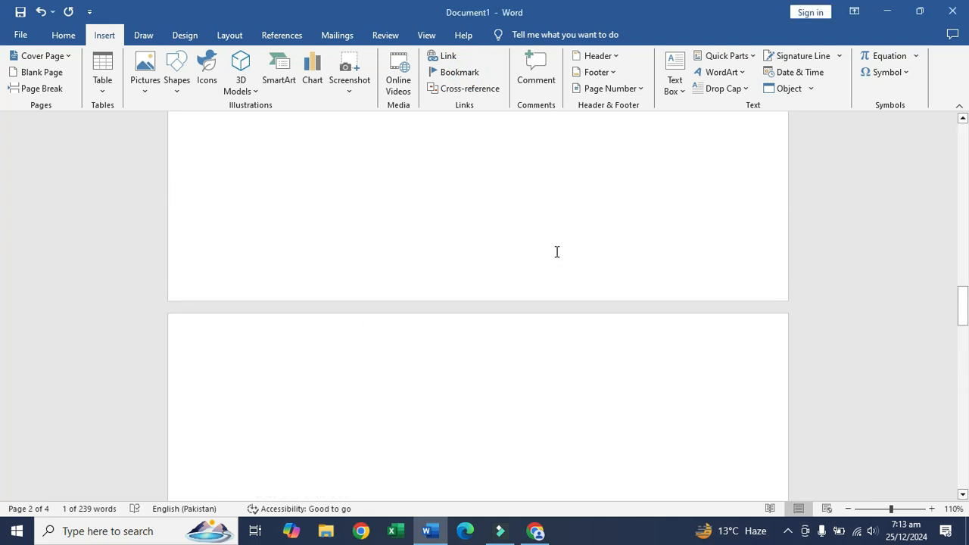
{"action": "key", "text": "ctrl+Home"}
{"action": "double_click", "coordinate": [243, 339]}
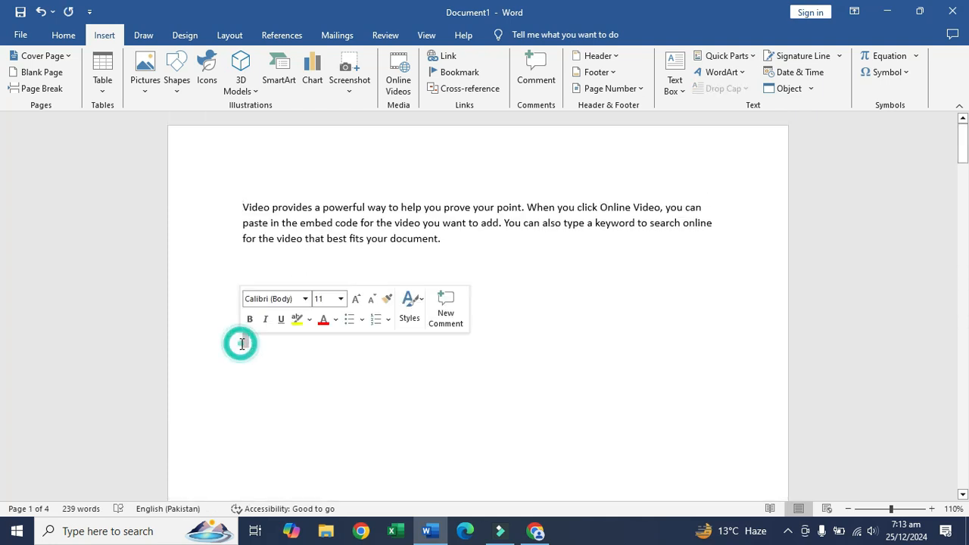
{"action": "left_click", "coordinate": [450, 74]}
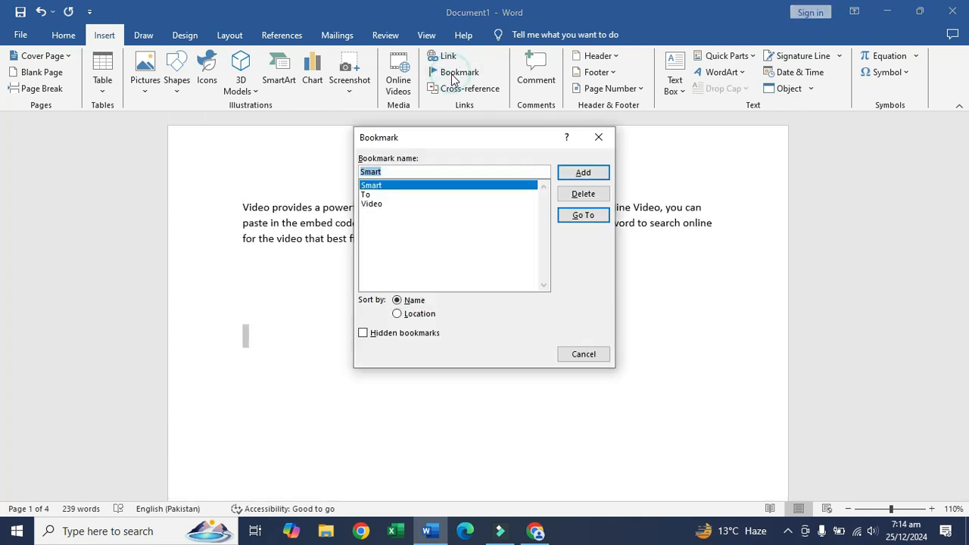
{"action": "left_click", "coordinate": [411, 195]}
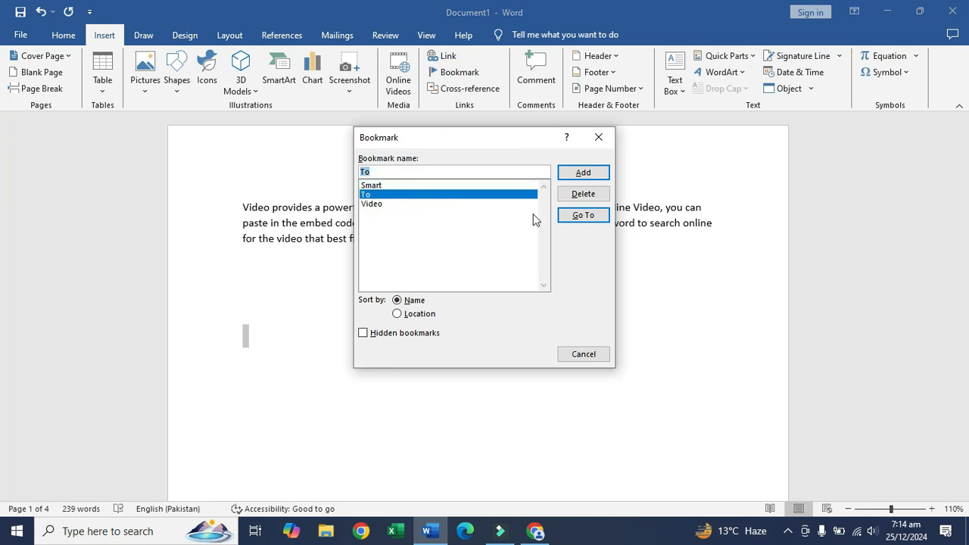
{"action": "left_click", "coordinate": [581, 216]}
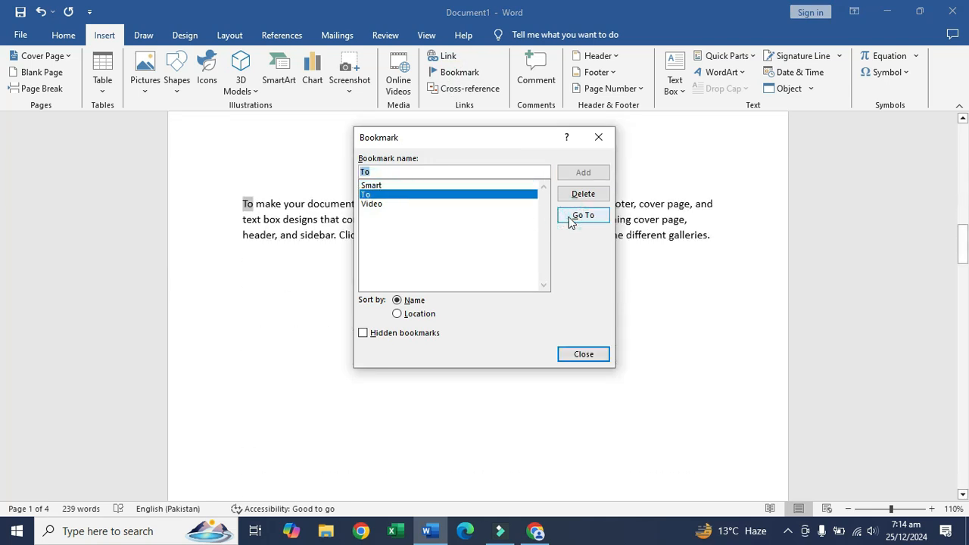
- Go to the "Video" bookmark and close the Bookmark dialog to view its location
{"action": "left_click", "coordinate": [460, 204]}
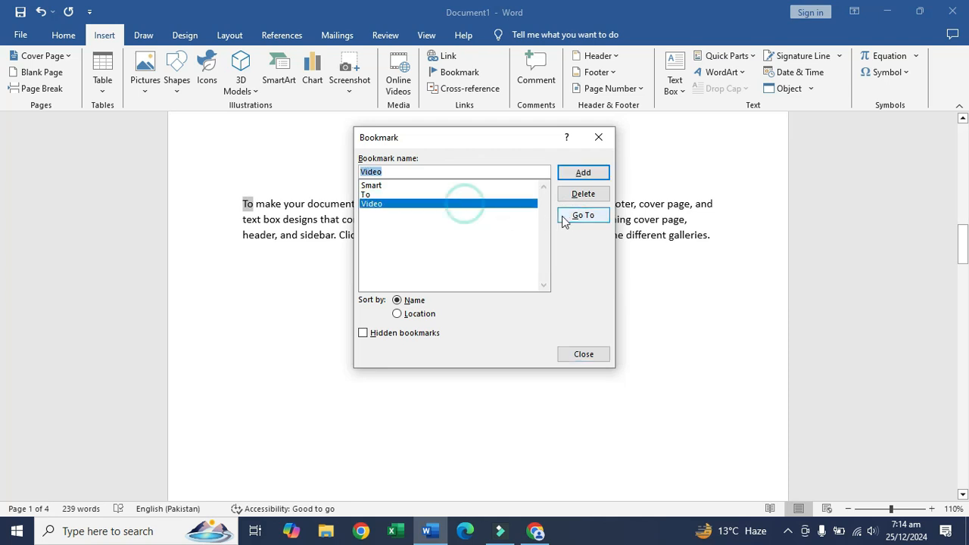
{"action": "left_click", "coordinate": [577, 216]}
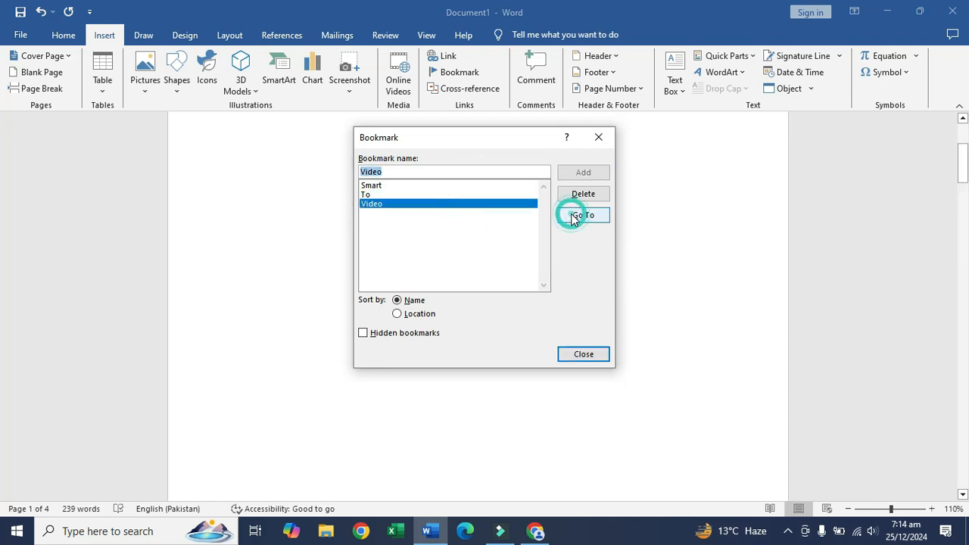
{"action": "left_click", "coordinate": [306, 215]}
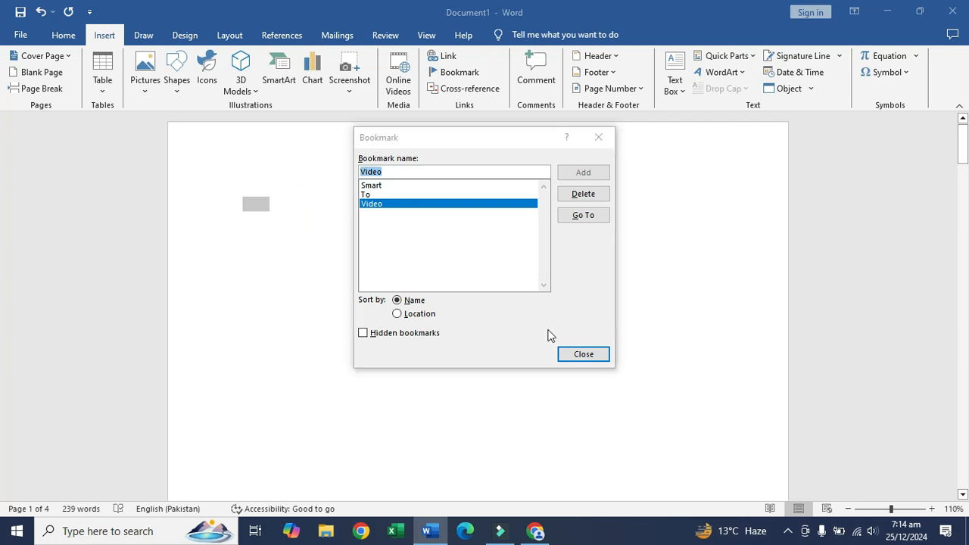
{"action": "left_click", "coordinate": [584, 354]}
{"action": "scroll", "coordinate": [359, 236], "scroll_direction": "down", "scroll_amount": 2}
{"action": "scroll", "coordinate": [359, 237], "scroll_direction": "up", "scroll_amount": 1}
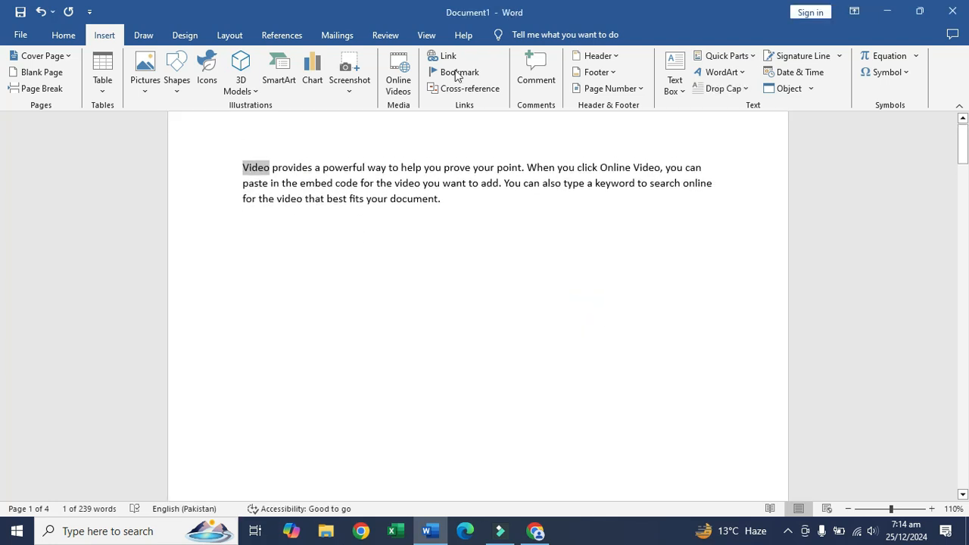
- Go to the "Smart" bookmark, move the Bookmark dialog off the text, and close it
{"action": "left_click", "coordinate": [469, 88]}
{"action": "left_click", "coordinate": [619, 140]}
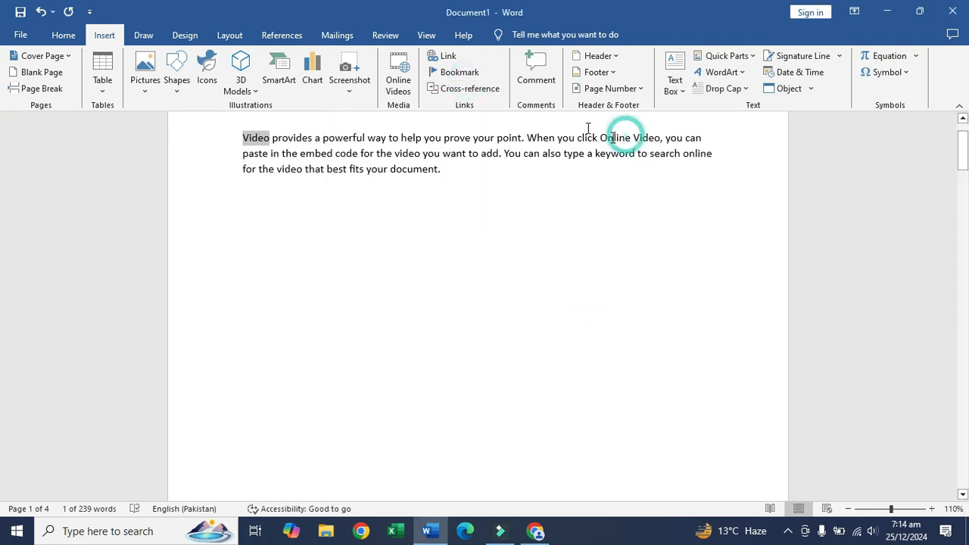
{"action": "left_click", "coordinate": [459, 72]}
{"action": "left_click", "coordinate": [415, 186]}
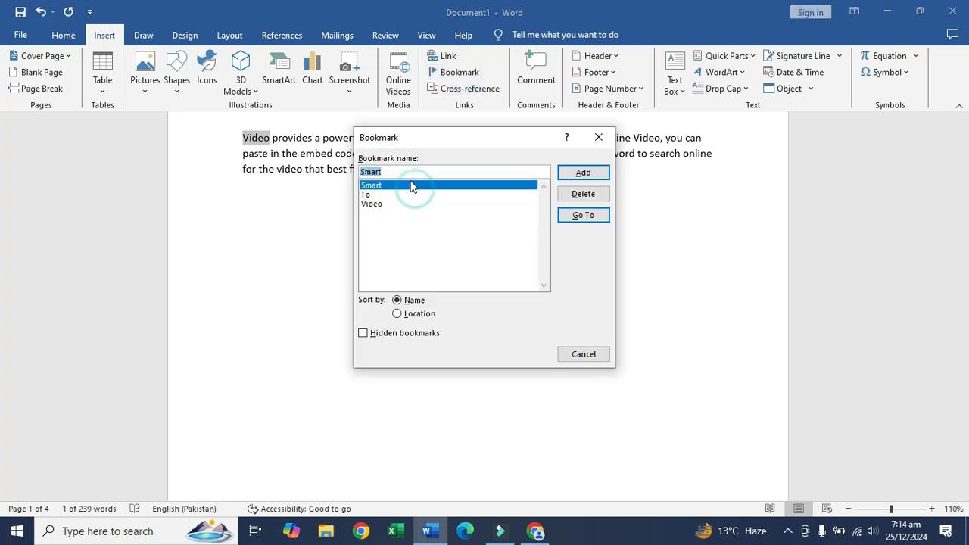
{"action": "left_click", "coordinate": [573, 218]}
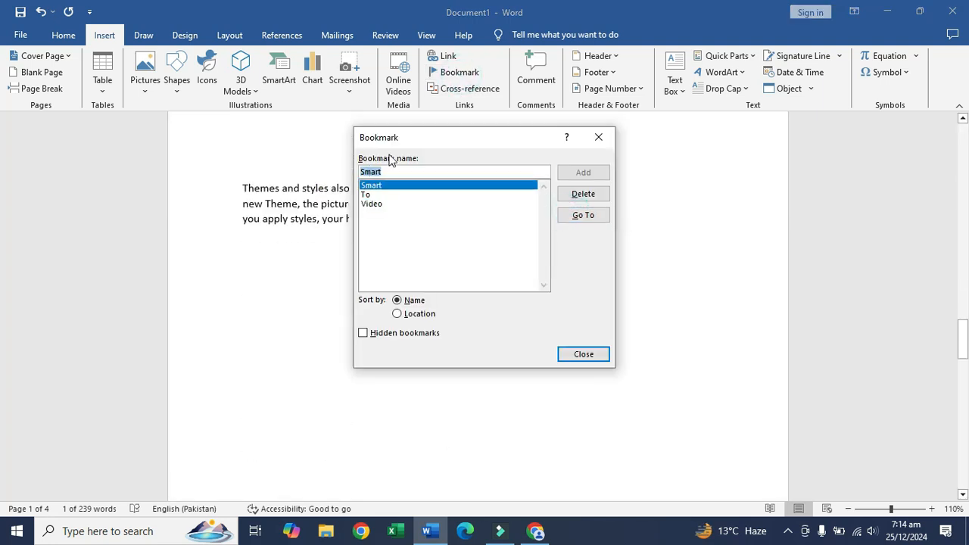
{"action": "left_click_drag", "start_coordinate": [406, 137], "coordinate": [541, 260]}
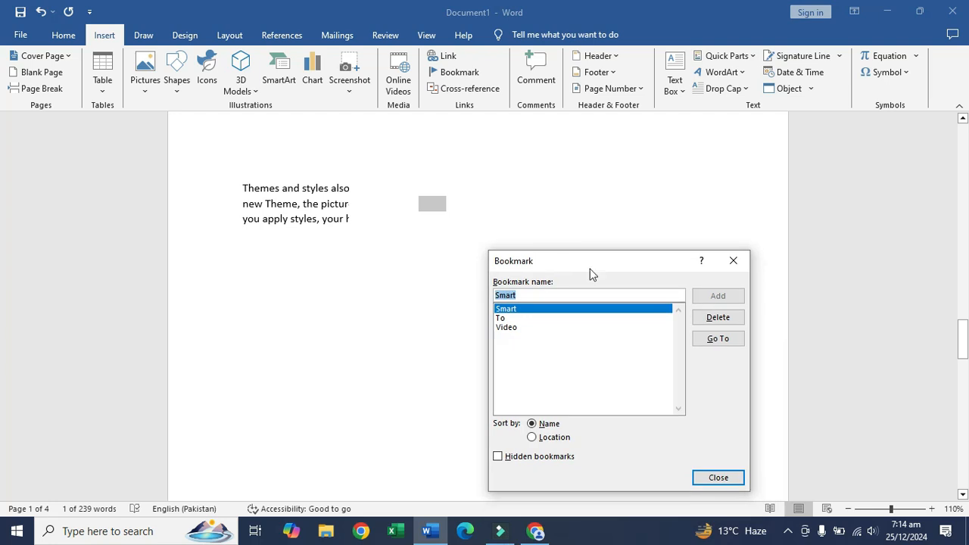
{"action": "left_click", "coordinate": [732, 264]}
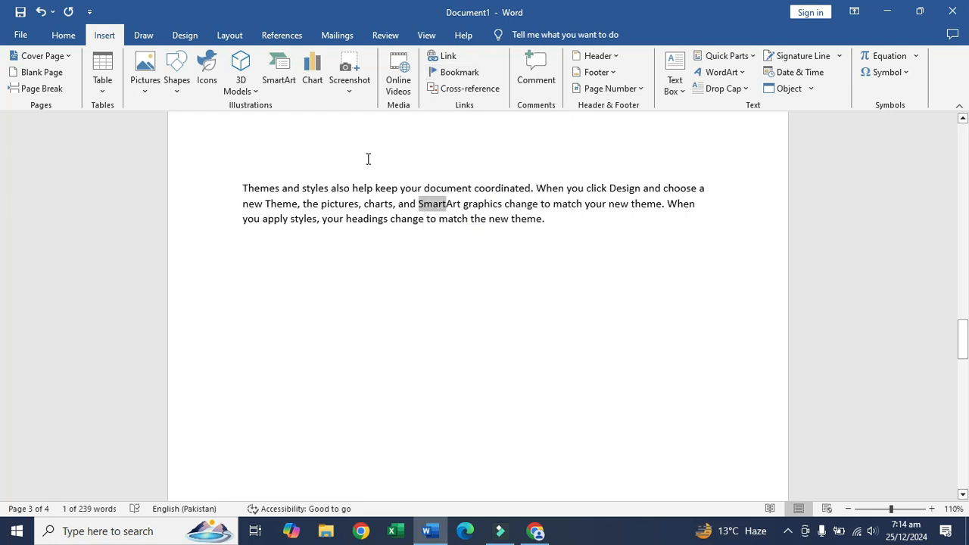
- On a blank line below the first-page paragraph, insert a hyperlink to the "Smart" bookmark in this document with display text "Smart"
{"action": "scroll", "coordinate": [368, 158], "scroll_direction": "down", "scroll_amount": 10}
{"action": "key", "text": "ctrl+Page_Up"}
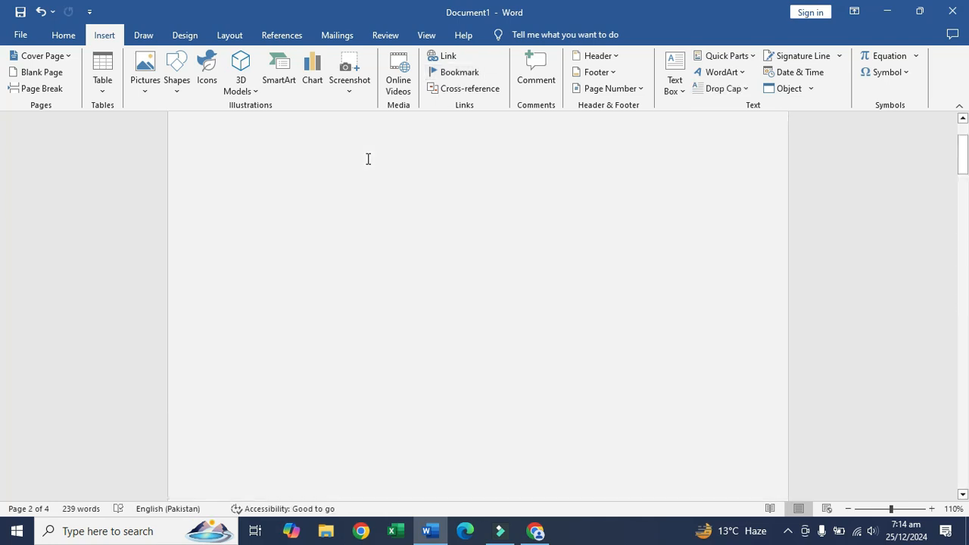
{"action": "right_click", "coordinate": [261, 290]}
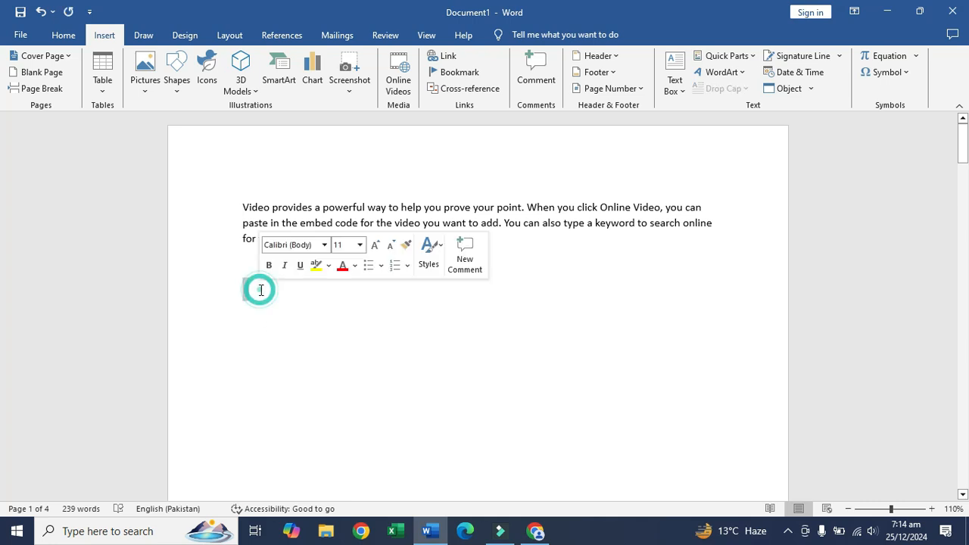
{"action": "left_click", "coordinate": [258, 309]}
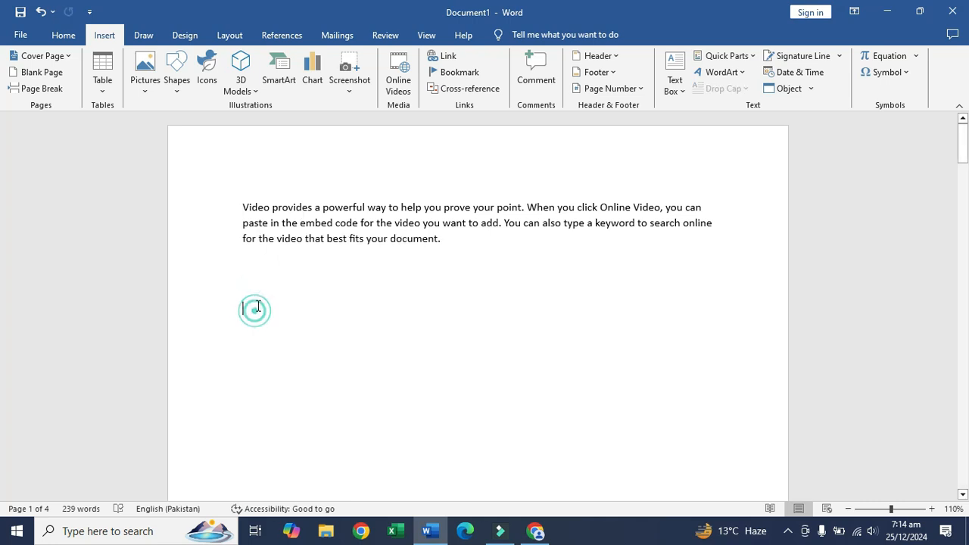
{"action": "left_click", "coordinate": [449, 57]}
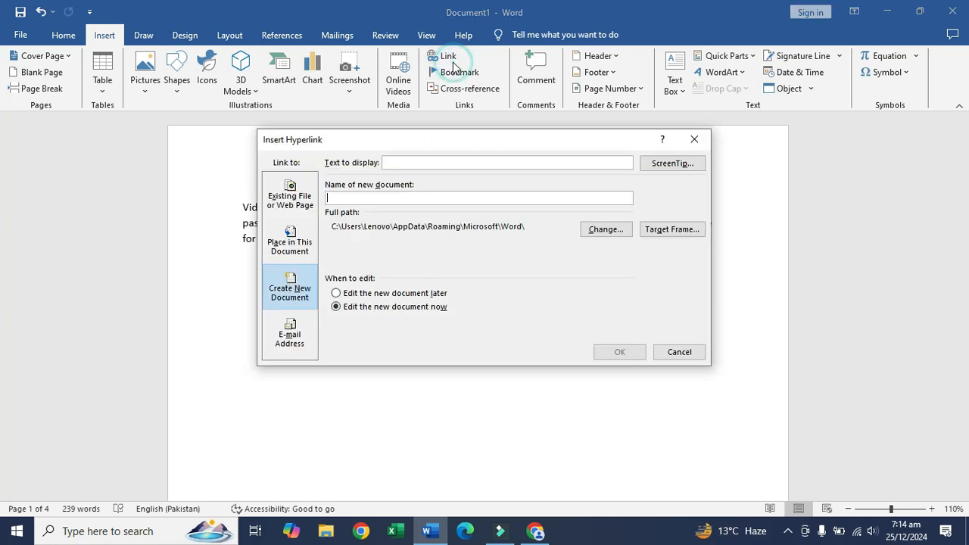
{"action": "left_click", "coordinate": [288, 250]}
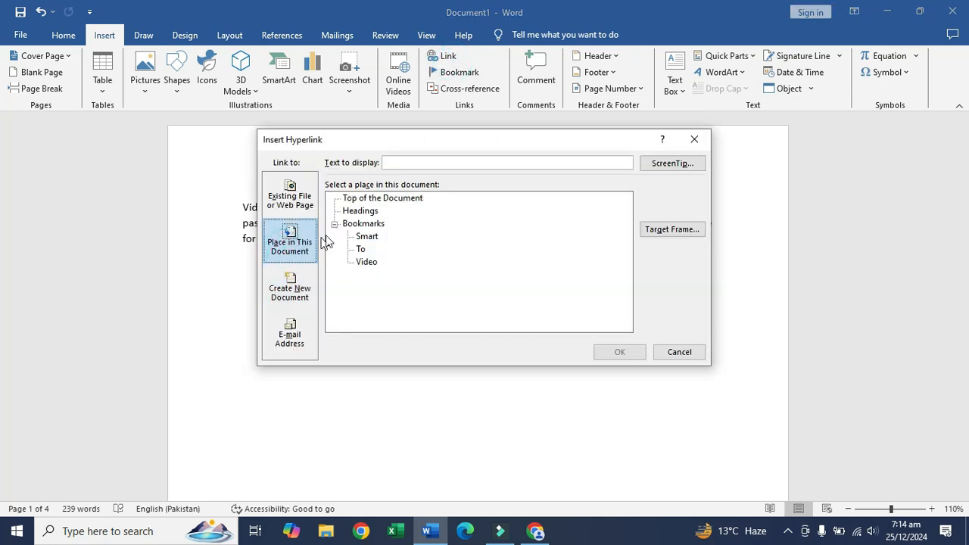
{"action": "left_click", "coordinate": [366, 237]}
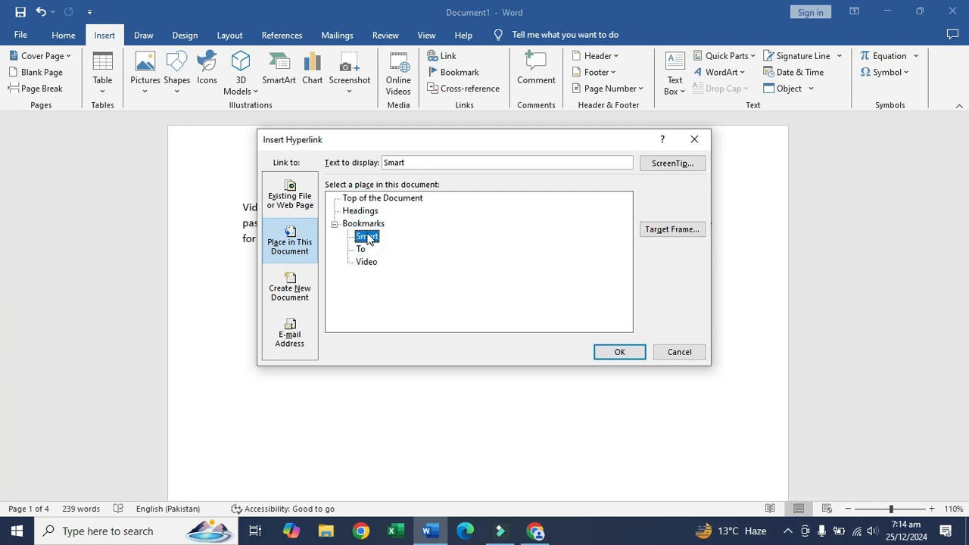
{"action": "left_click", "coordinate": [363, 224]}
{"action": "left_click", "coordinate": [366, 237]}
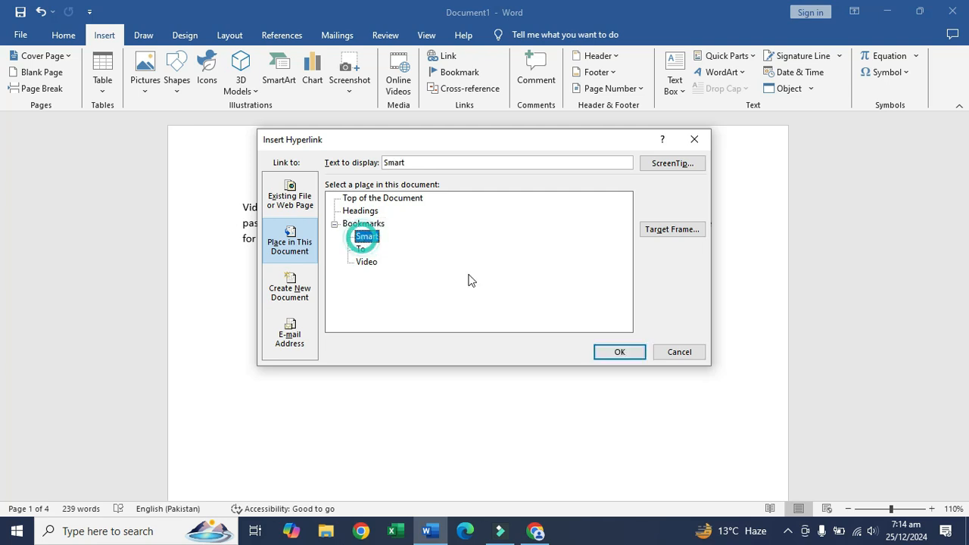
{"action": "left_click", "coordinate": [619, 352]}
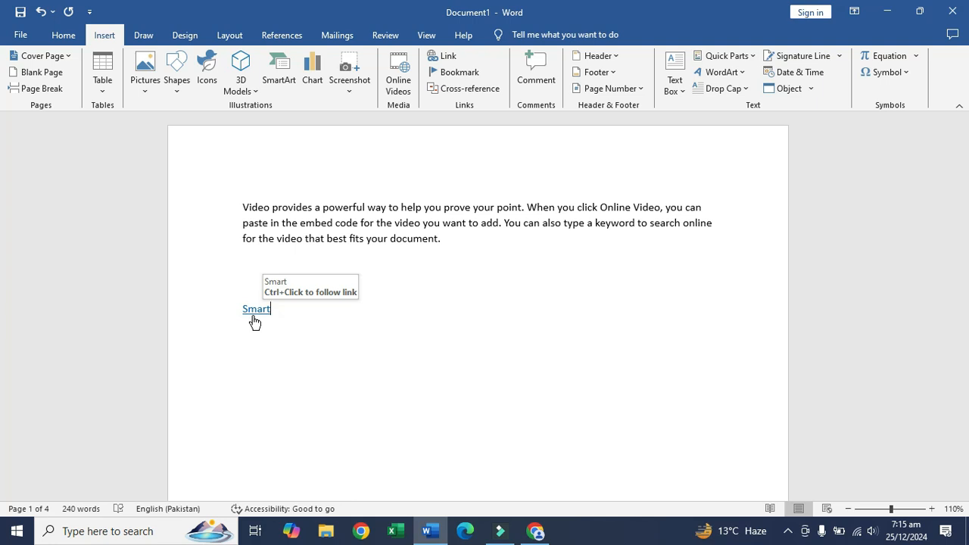
- Follow the "Smart" link to its bookmarked paragraph, and return to the first page
{"action": "left_click", "coordinate": [254, 317], "text": "ctrl"}
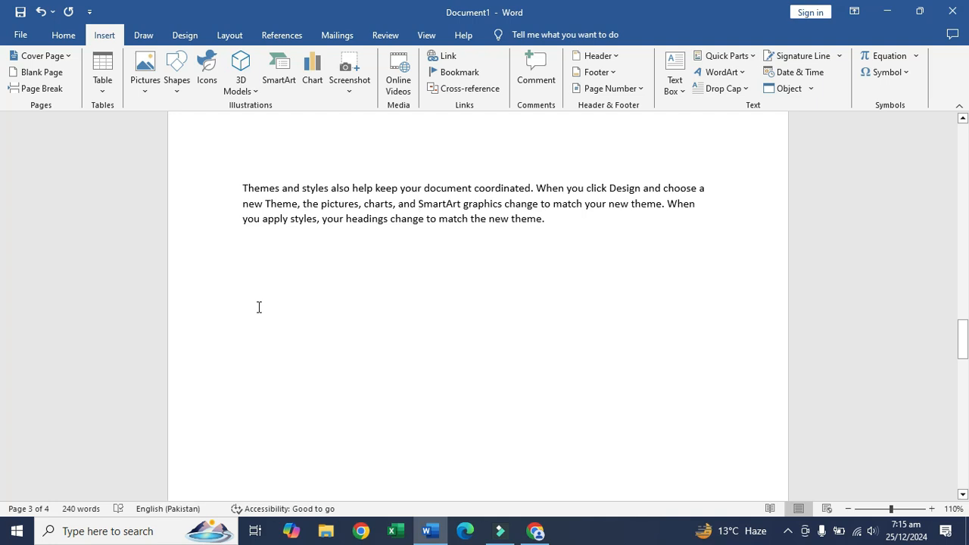
{"action": "scroll", "coordinate": [258, 306], "scroll_direction": "up", "scroll_amount": 10}
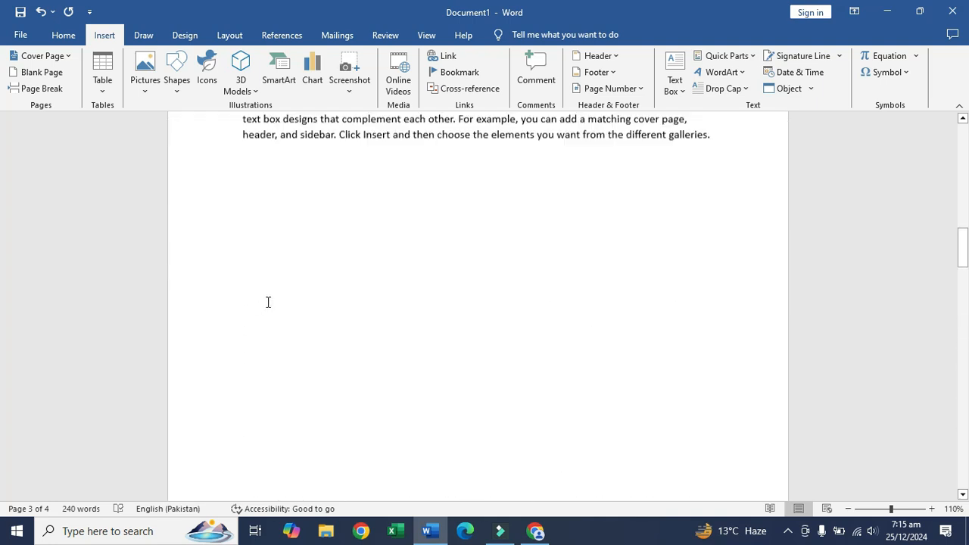
{"action": "scroll", "coordinate": [268, 302], "scroll_direction": "up", "scroll_amount": 8}
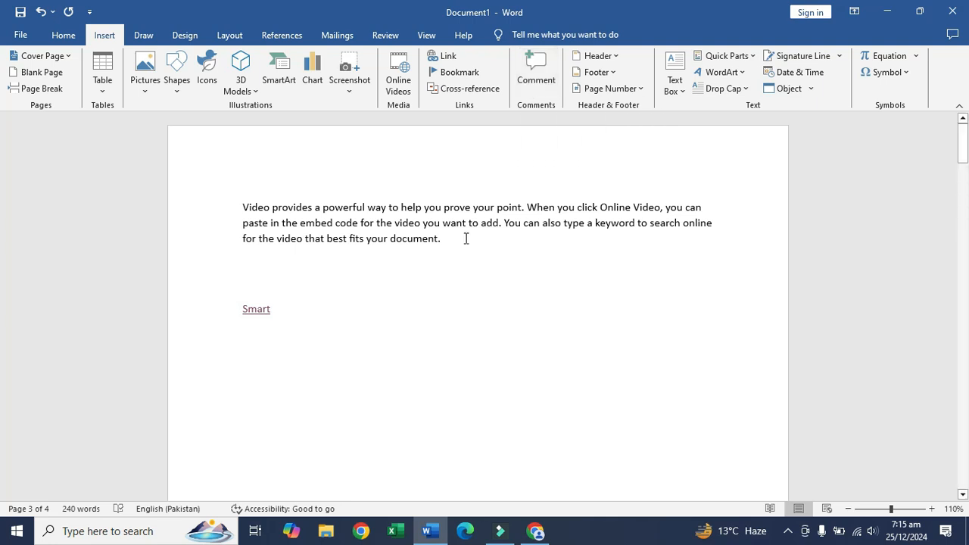
- Add the comment "Wrong line" to "You can also type a keyword" in the first-page paragraph and mark it resolved
{"action": "left_click_drag", "start_coordinate": [498, 224], "coordinate": [635, 222]}
{"action": "left_click", "coordinate": [536, 79]}
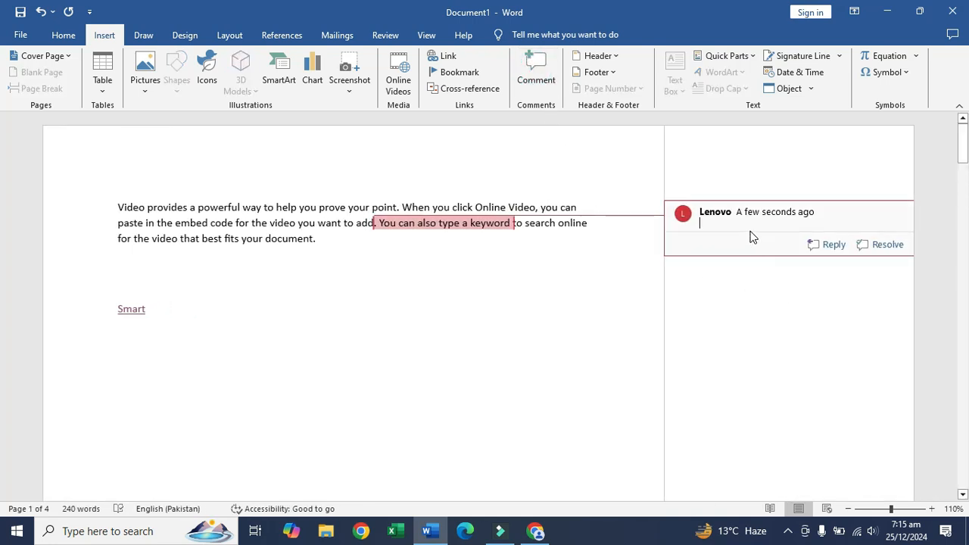
{"action": "type", "text": "Wrong line"}
{"action": "left_click", "coordinate": [864, 249]}
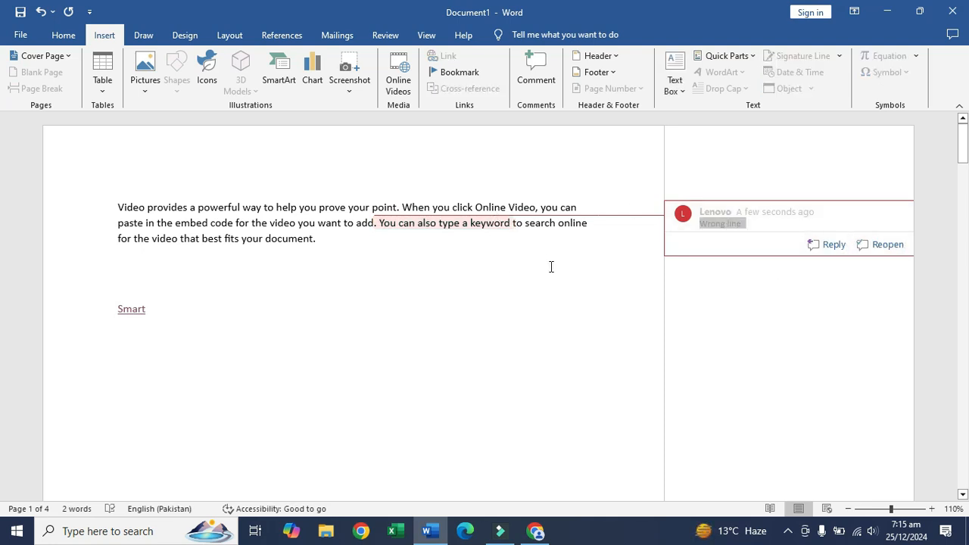
- Undo the comment's resolution, its text and its insertion, leaving the cursor on the blank line below the first-page paragraph
{"action": "key", "text": "ctrl+z"}
{"action": "key", "text": "ctrl+z"}
{"action": "key", "text": "ctrl+z"}
{"action": "key", "text": "ctrl+z"}
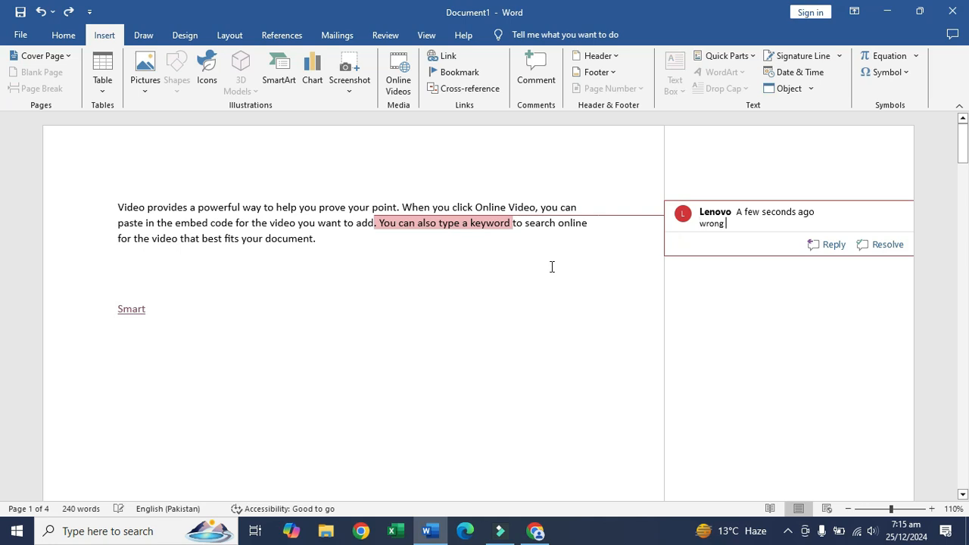
{"action": "left_click", "coordinate": [552, 267]}
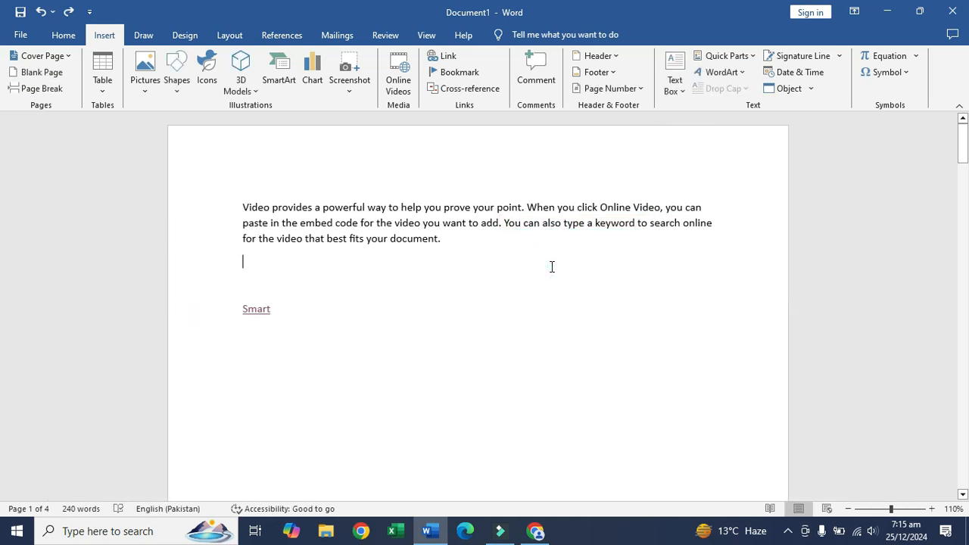